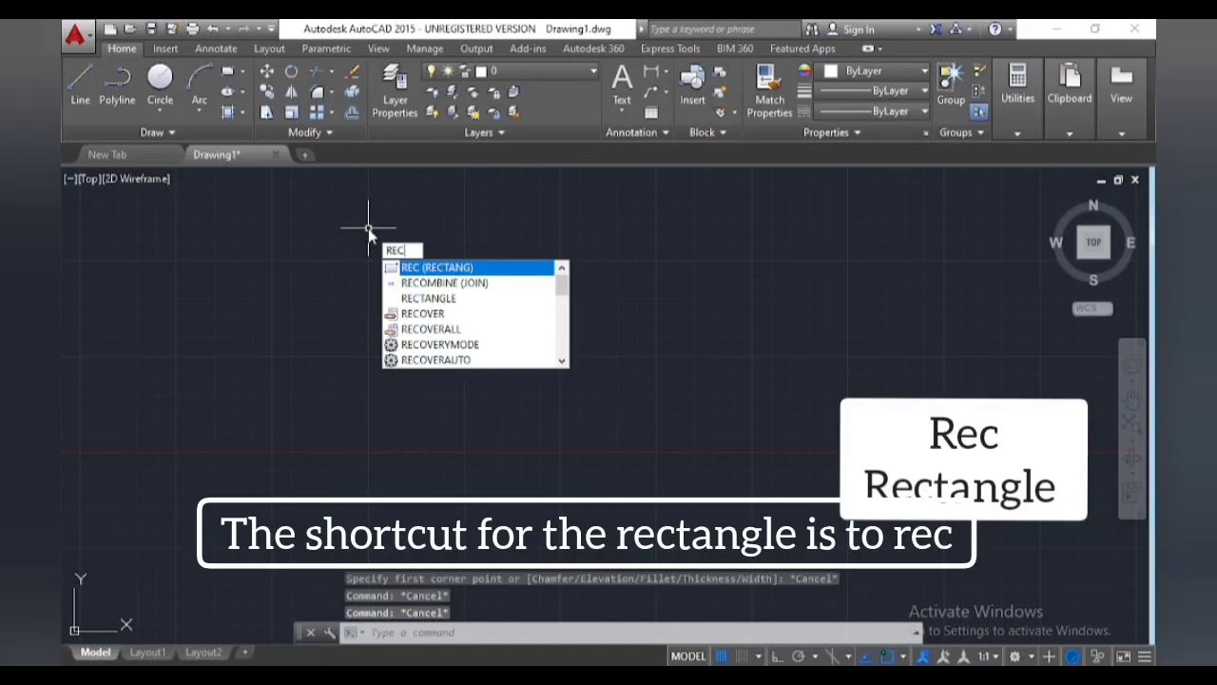
Draw a plain square-cornered rectangle by picking two opposite corners on the canvas.
key("Return")
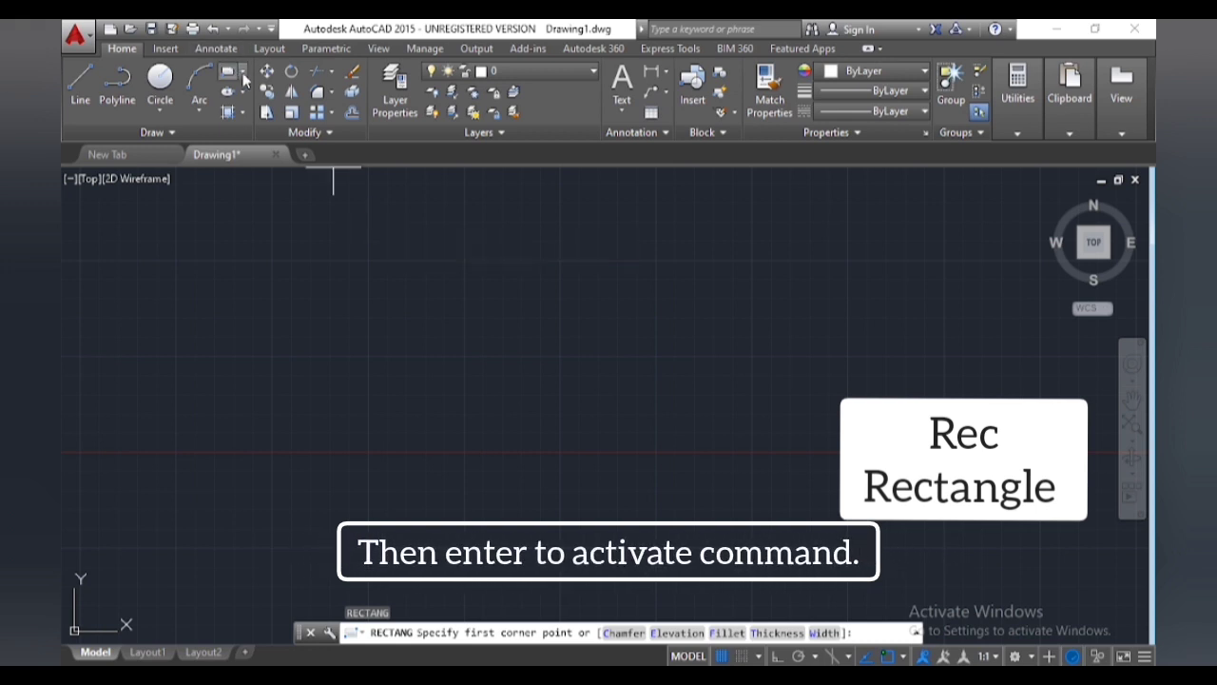
left_click(243, 72)
left_click(245, 103)
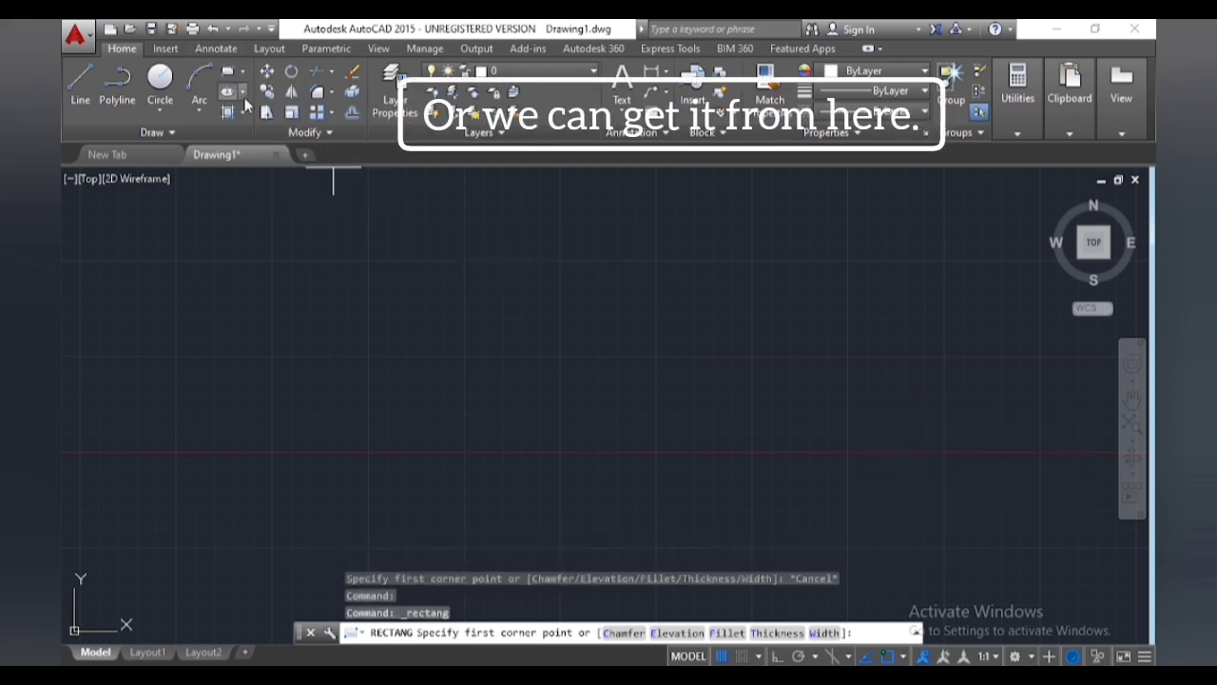
left_click(348, 255)
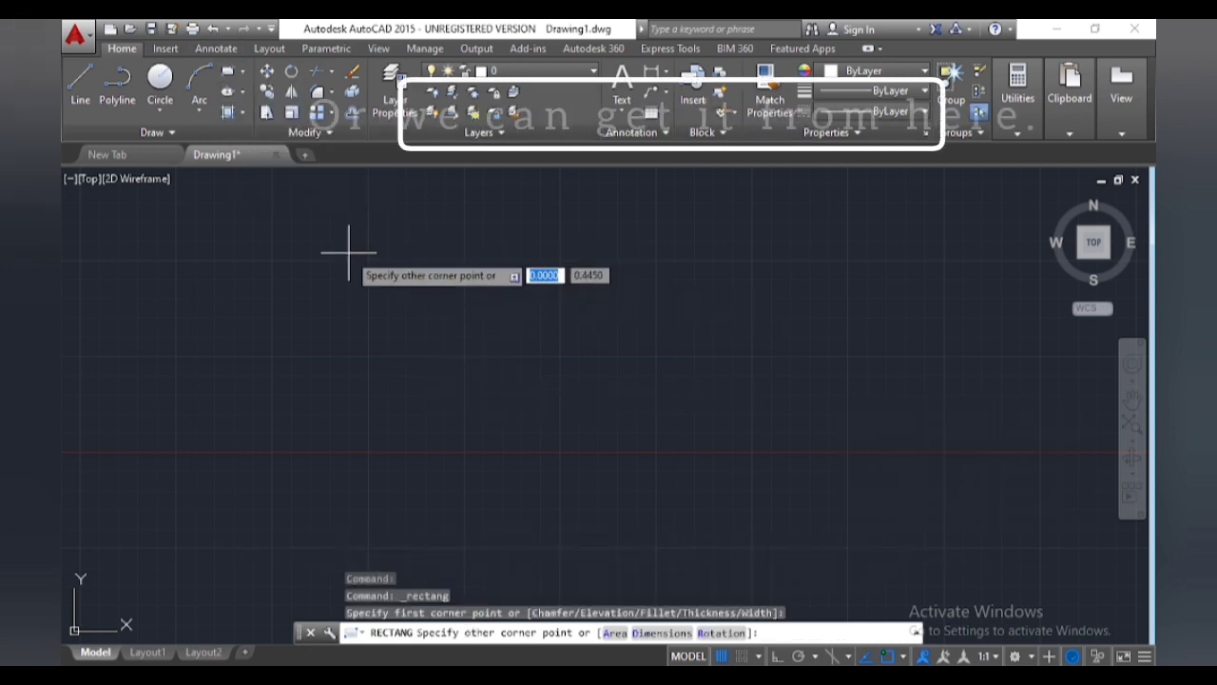
left_click(574, 513)
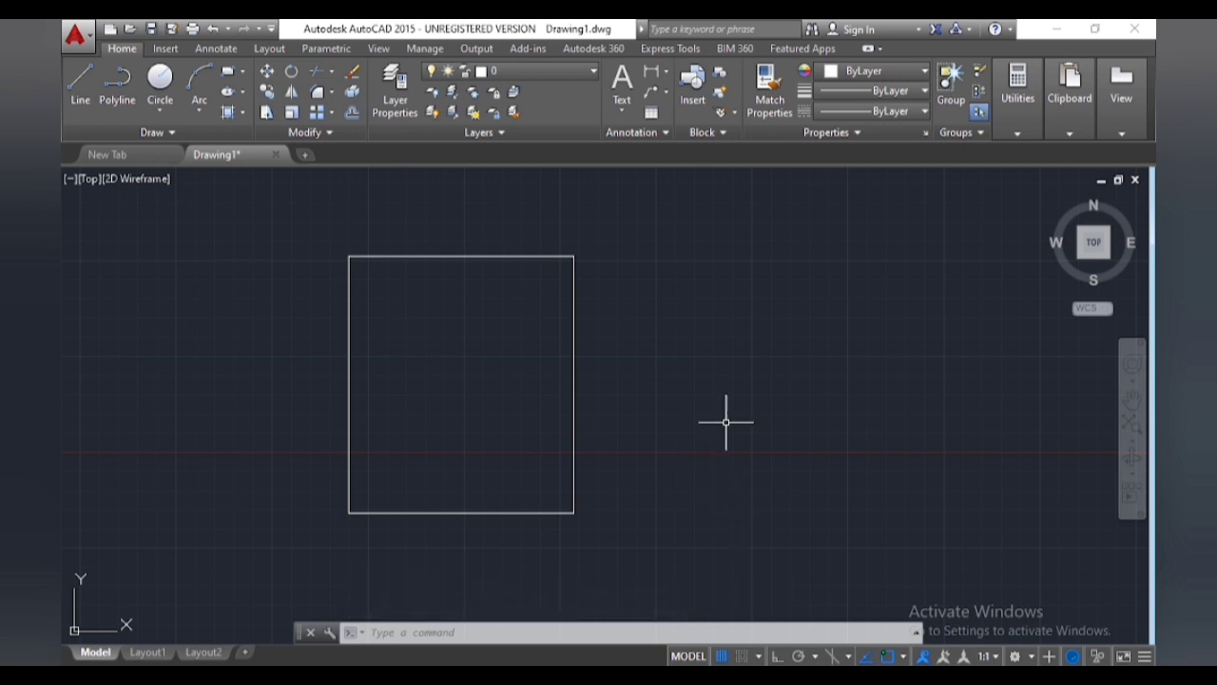
type("rec")
key("Return")
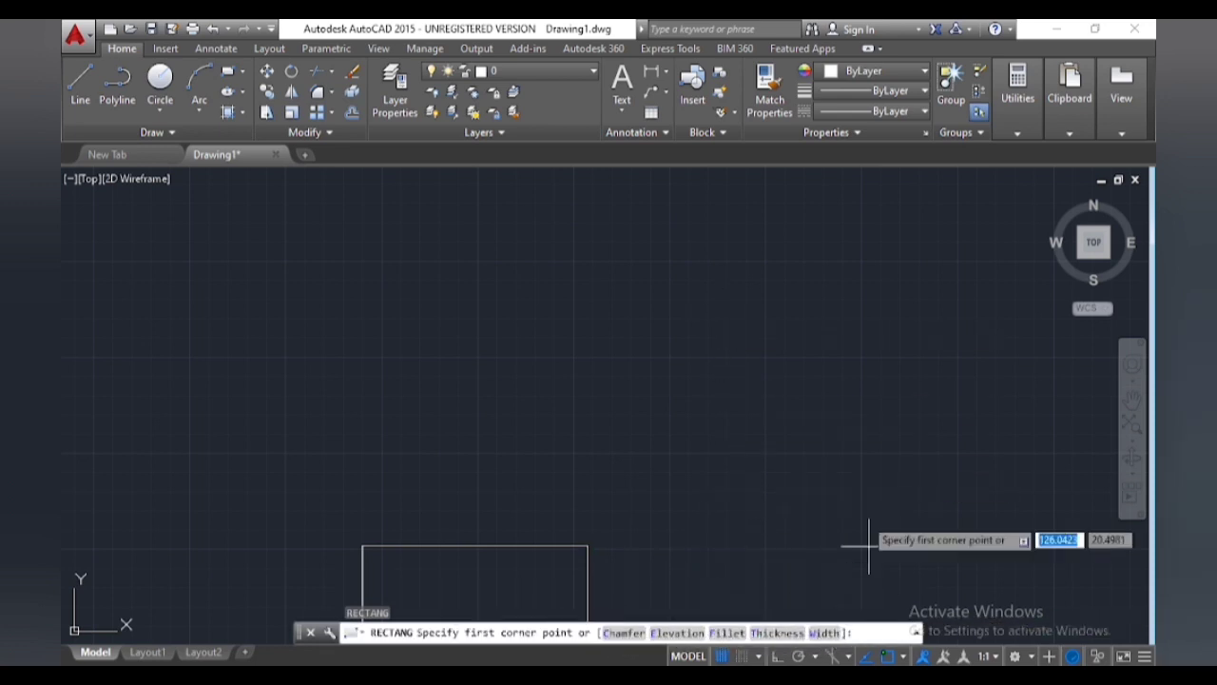
Draw a 20 × 20 rectangle with 2 and 2 chamfer distances above the plain rectangle.
left_click(625, 633)
type("2")
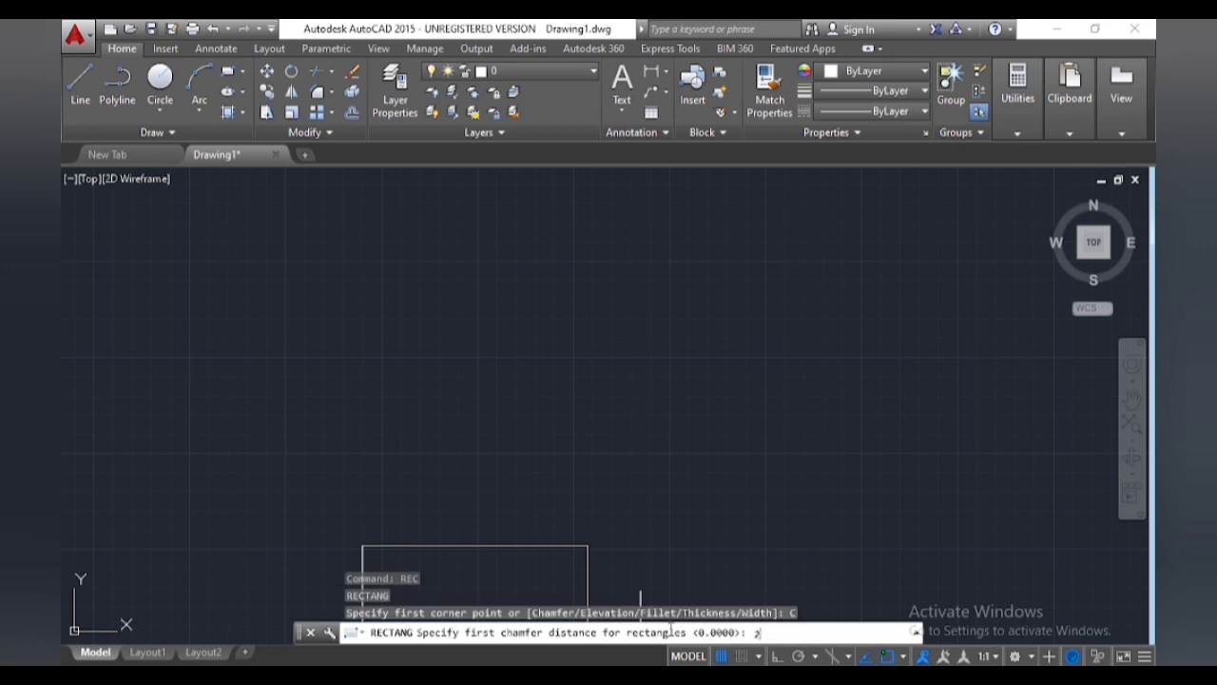
key("Return")
key("Return")
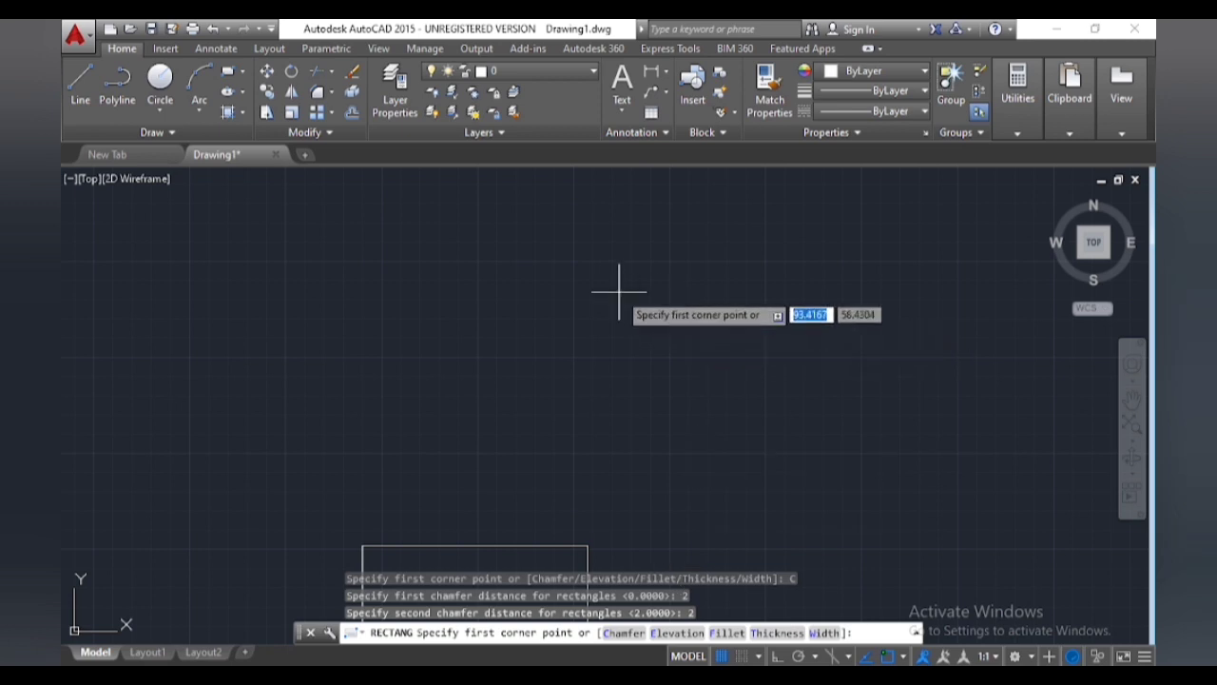
left_click(545, 217)
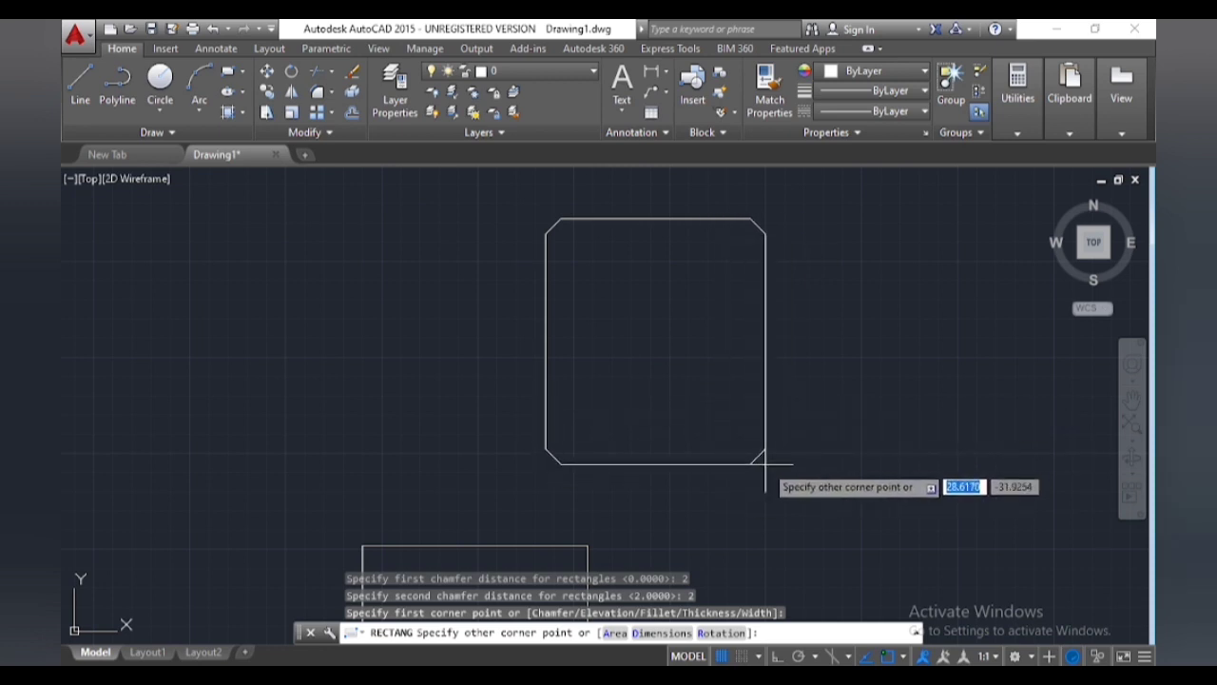
left_click(655, 635)
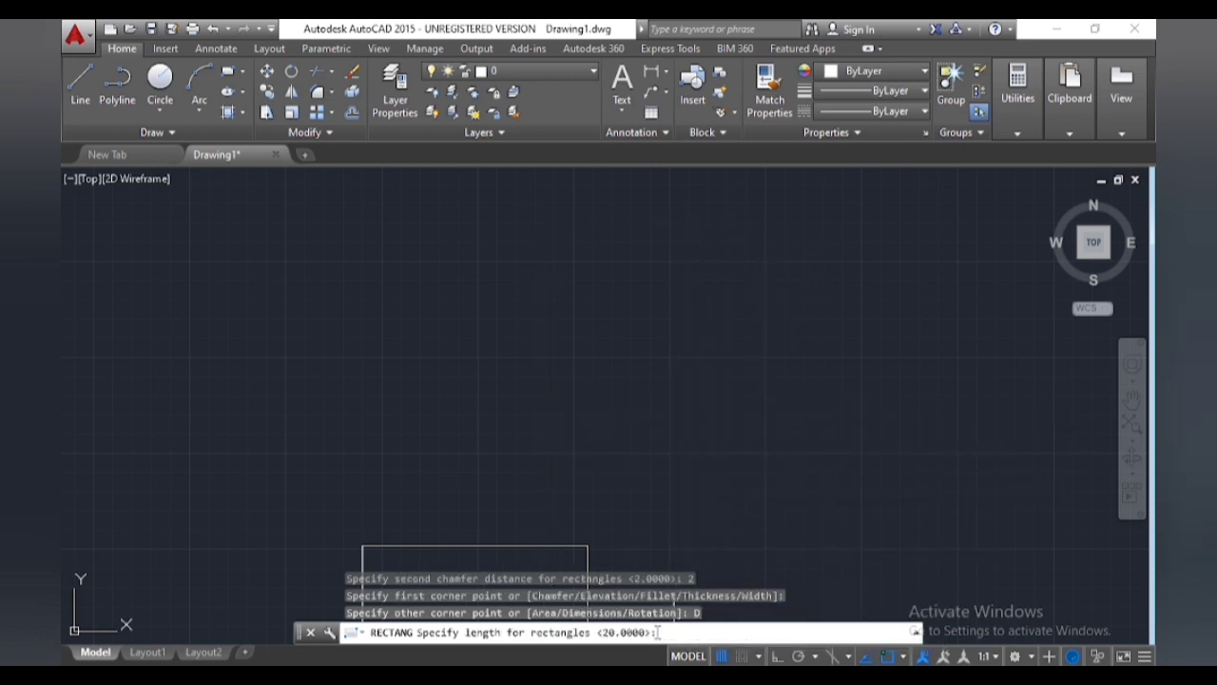
type("20")
key("Return")
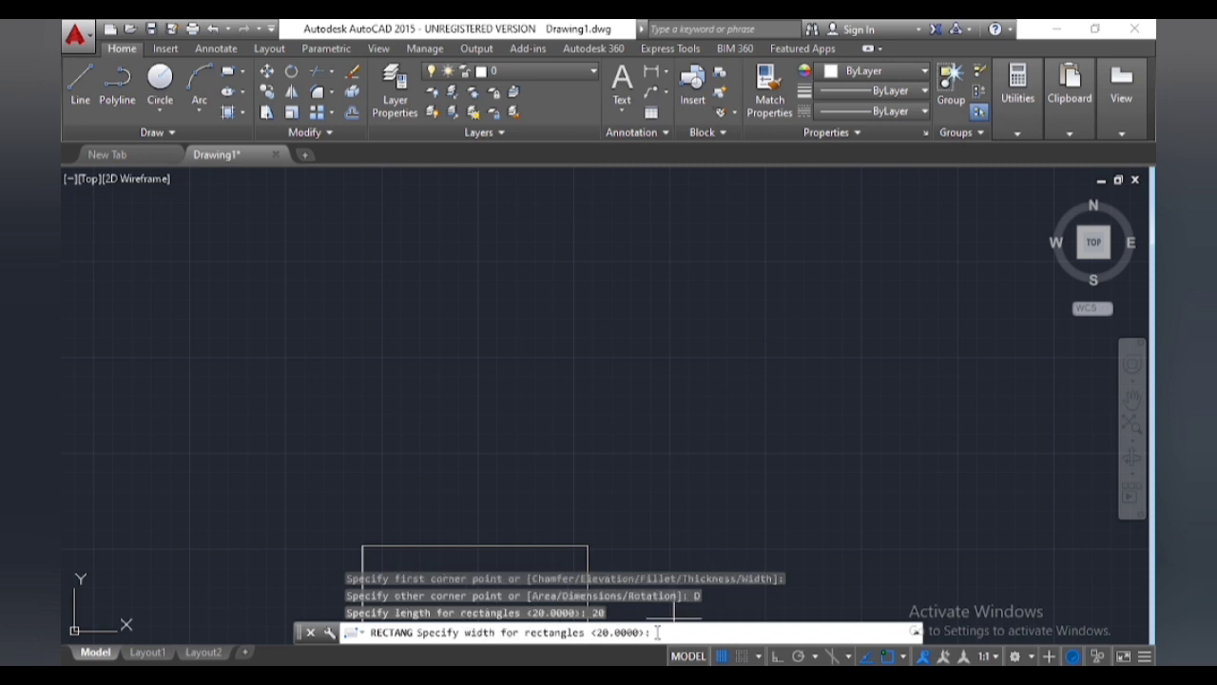
type("20")
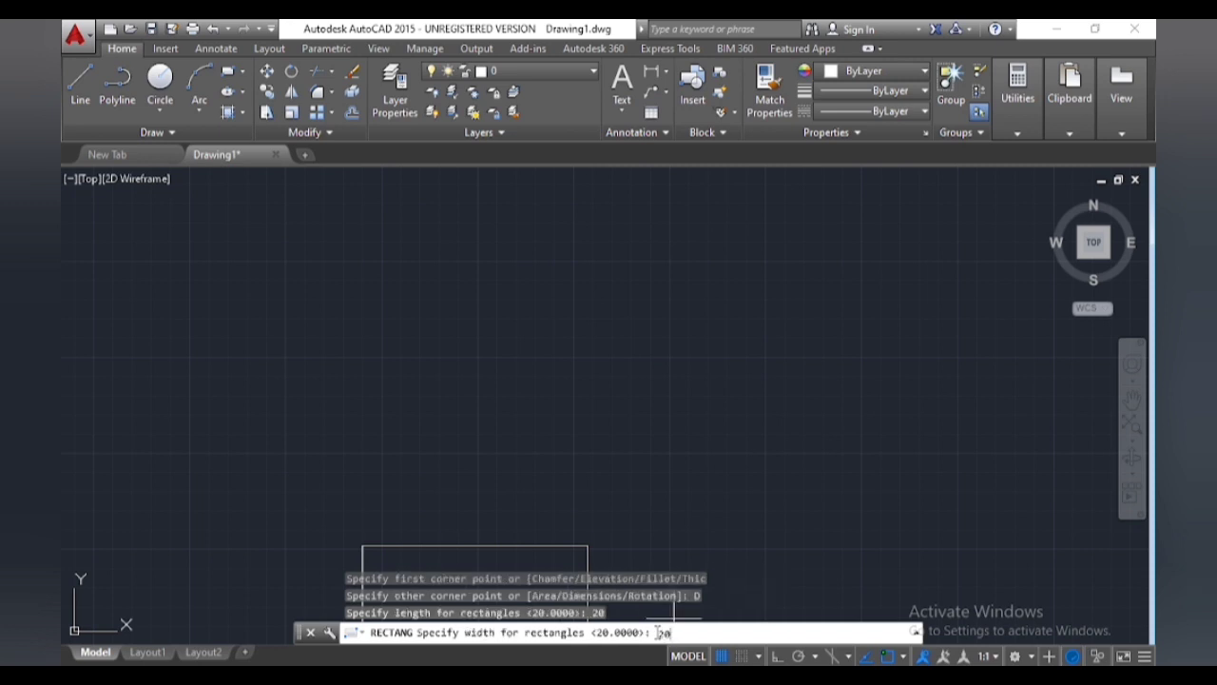
key("Return")
left_click(642, 315)
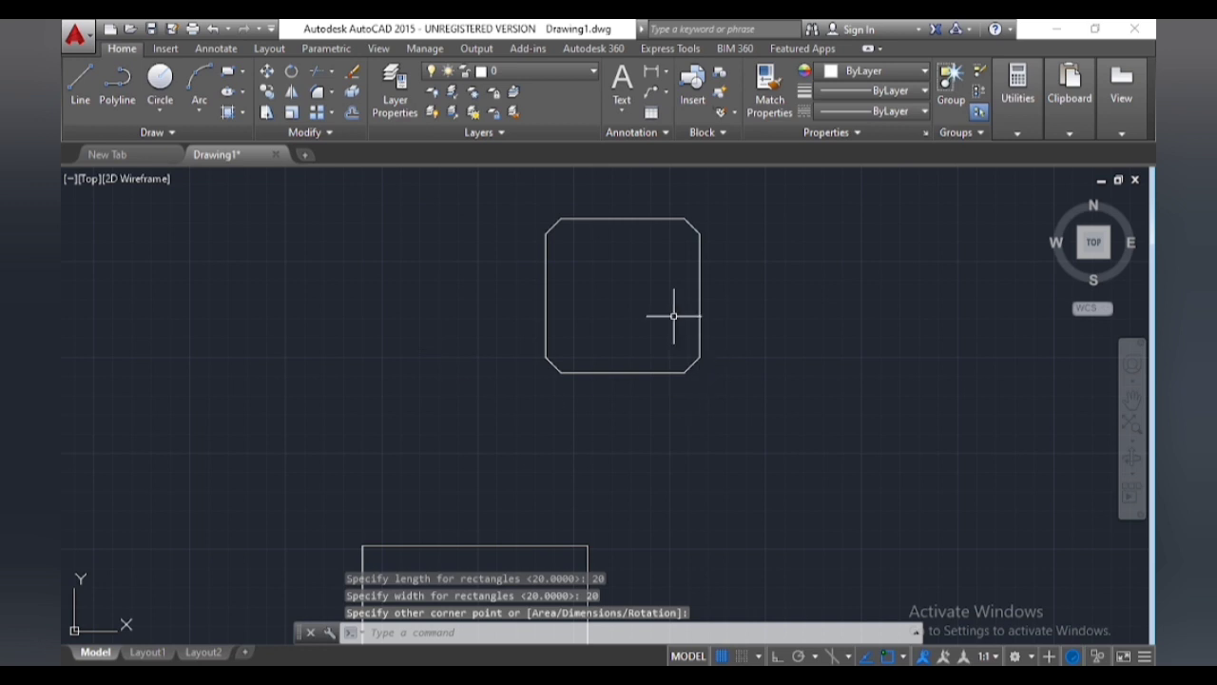
middle_click_drag(713, 320, 552, 307)
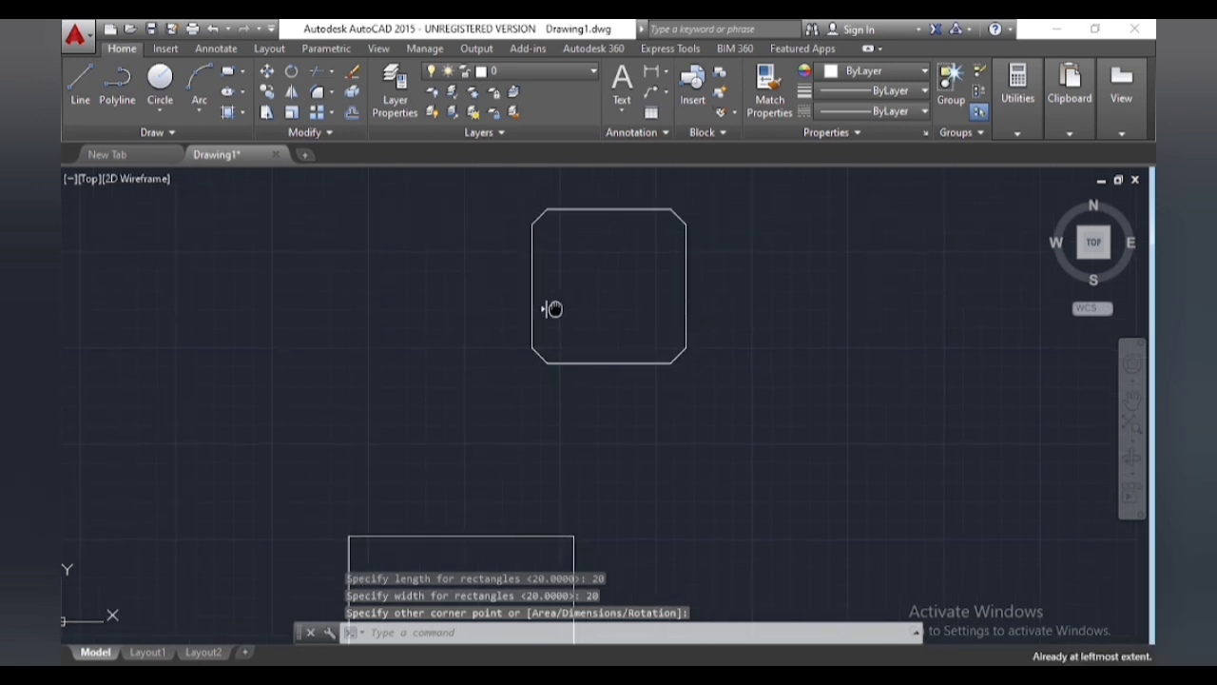
scroll(552, 307, "down", 2)
type("rec")
key("Return")
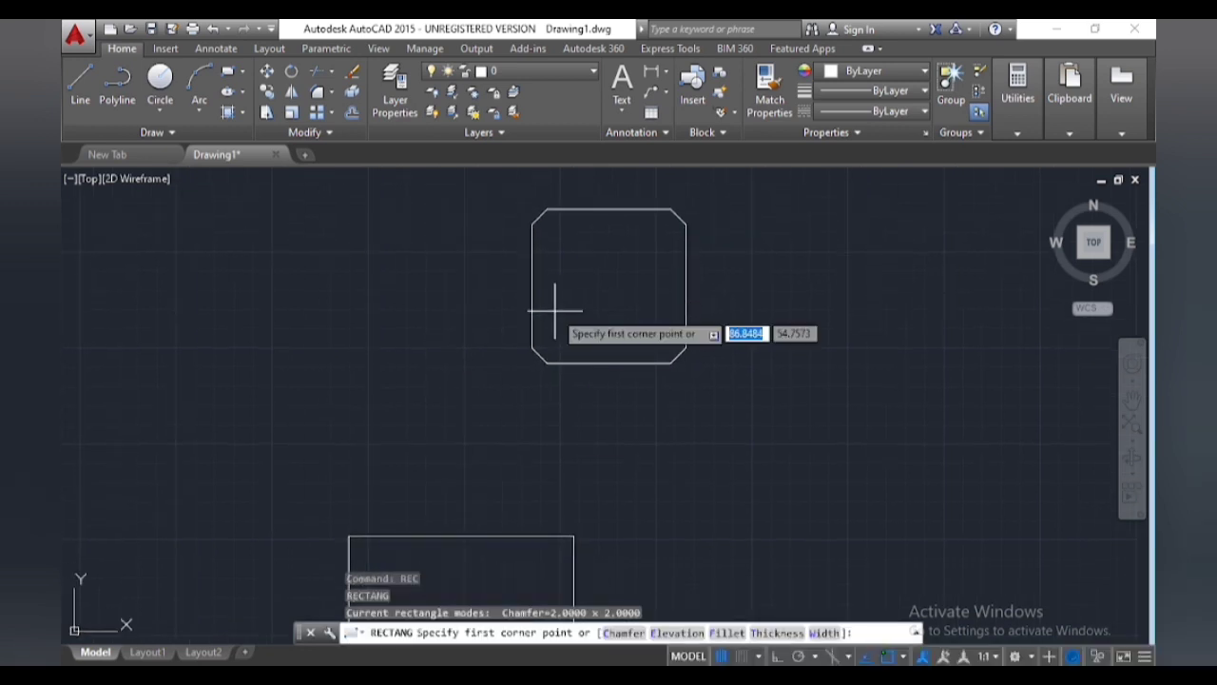
Draw a rectangle with 2-unit fillet corners to the right of the chamfered one.
left_click(738, 633)
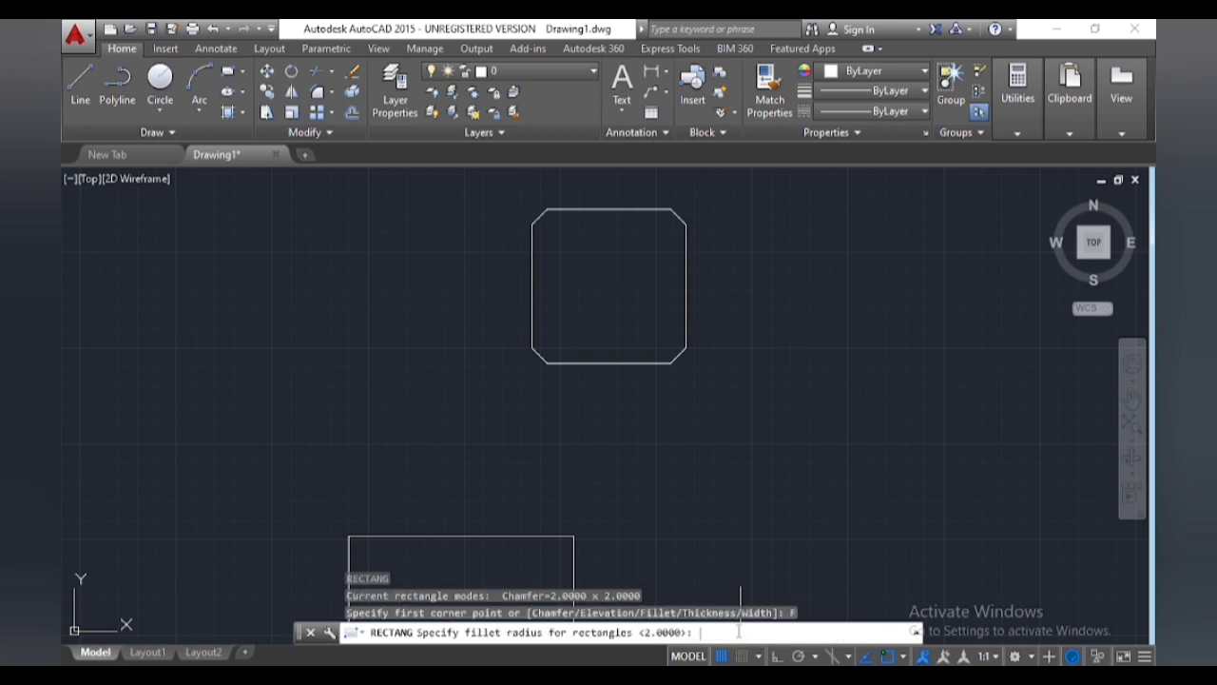
type("2")
key("Return")
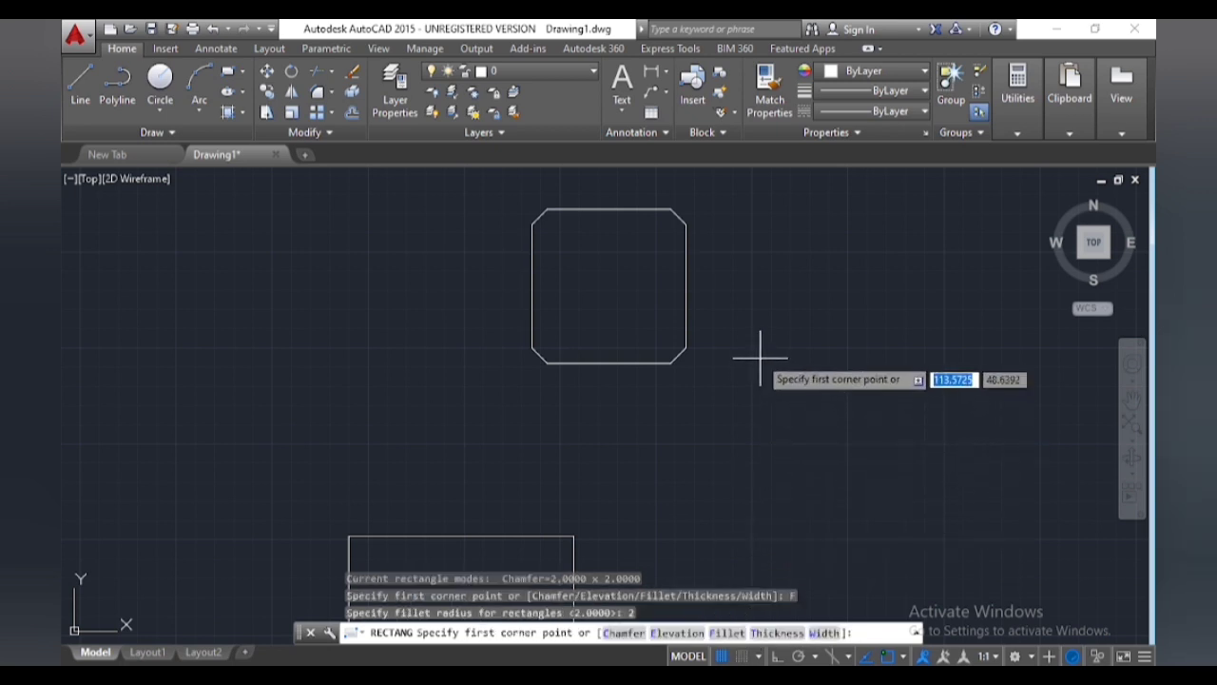
left_click(757, 350)
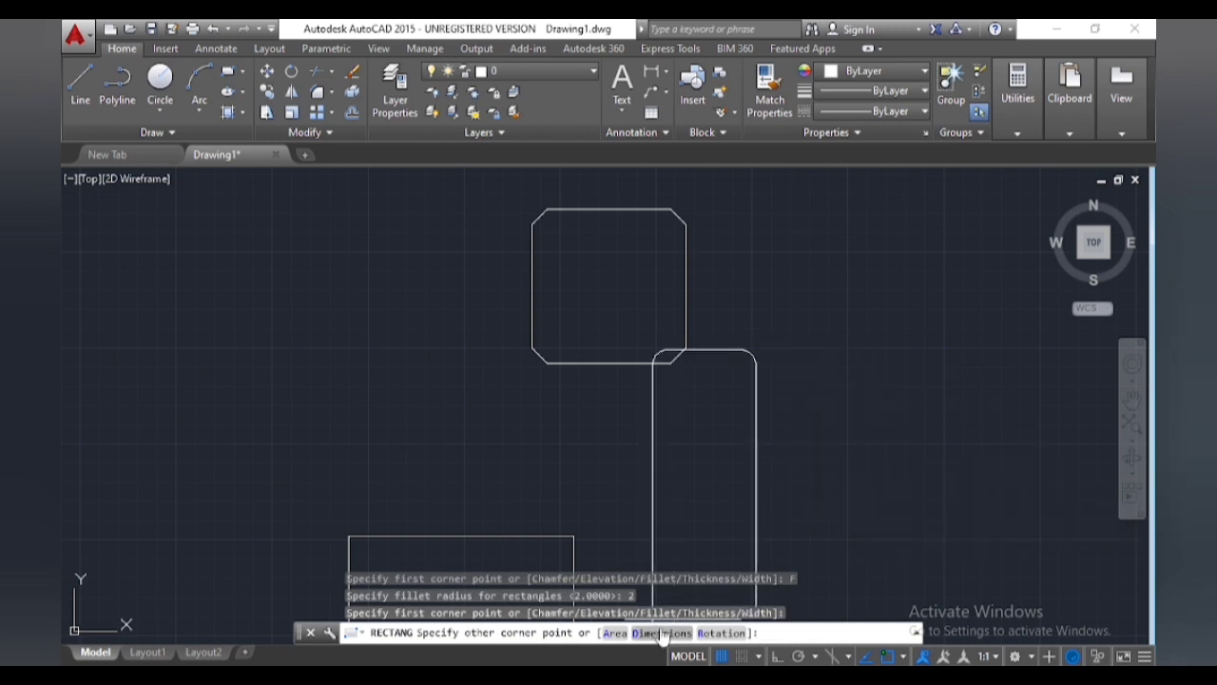
left_click(922, 540)
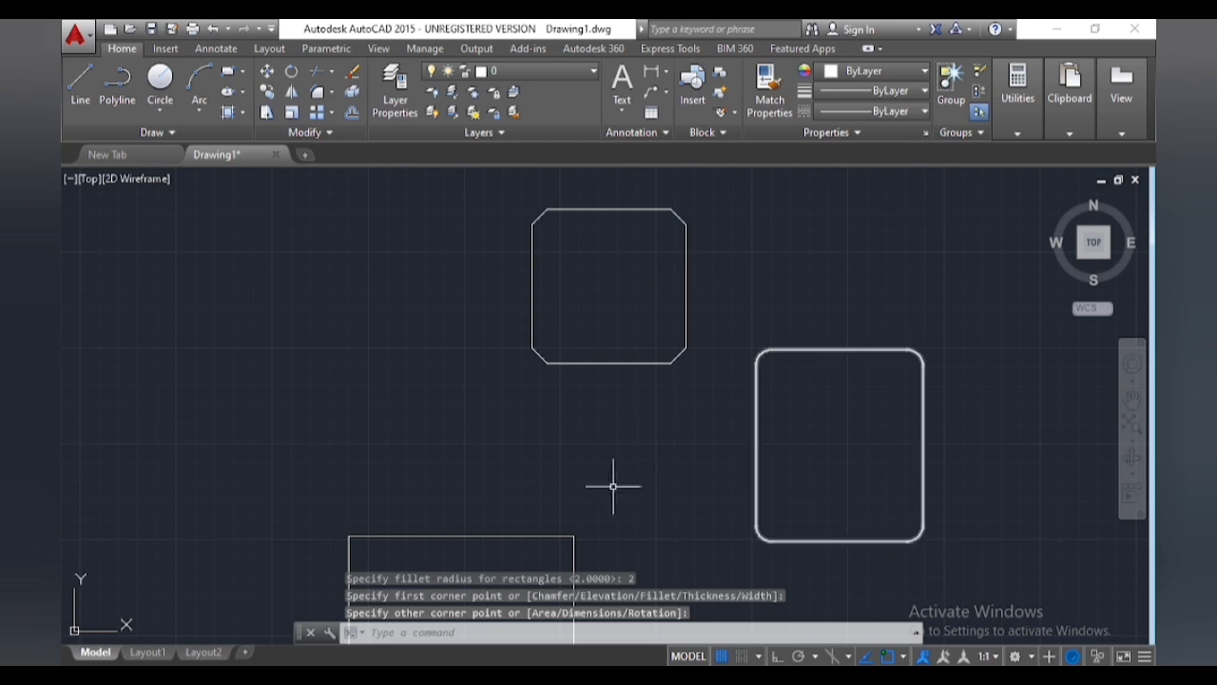
middle_click_drag(608, 484, 647, 337)
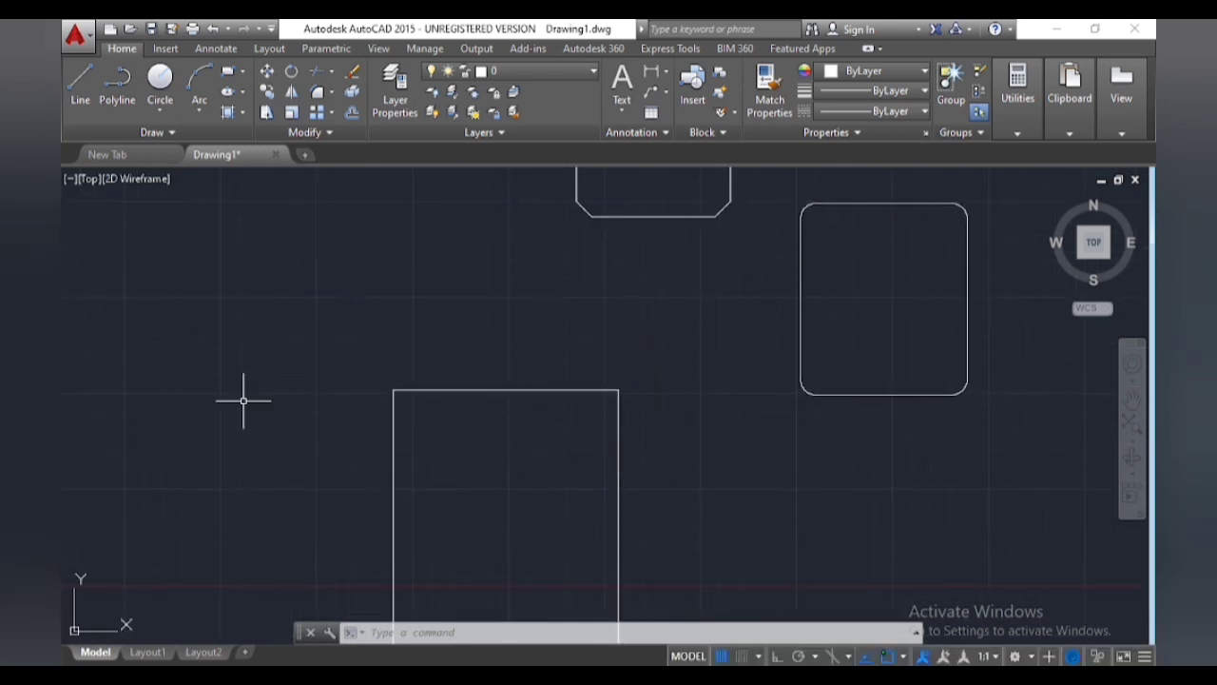
middle_click_drag(641, 263, 544, 428)
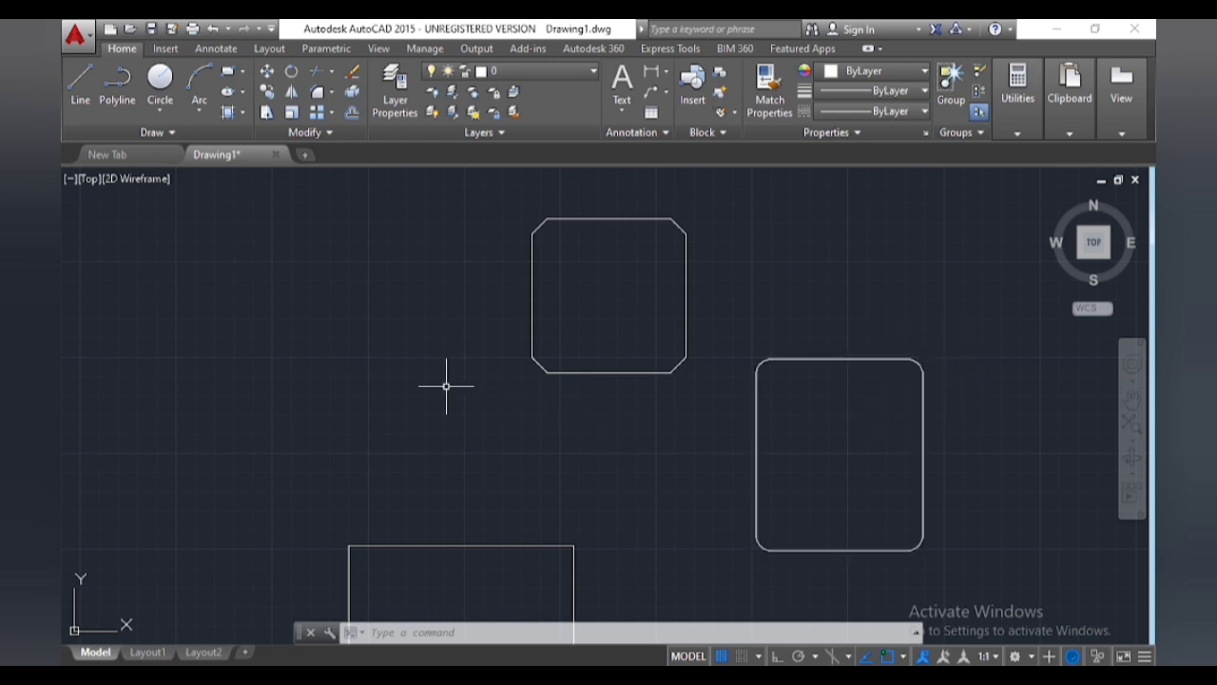
Draw a second rounded rectangle with fillet radius 2 in the free space on the left.
mouse_move(446, 386)
middle_mouse_down()
mouse_move(698, 396)
mouse_move(676, 410)
middle_mouse_up()
type("REc")
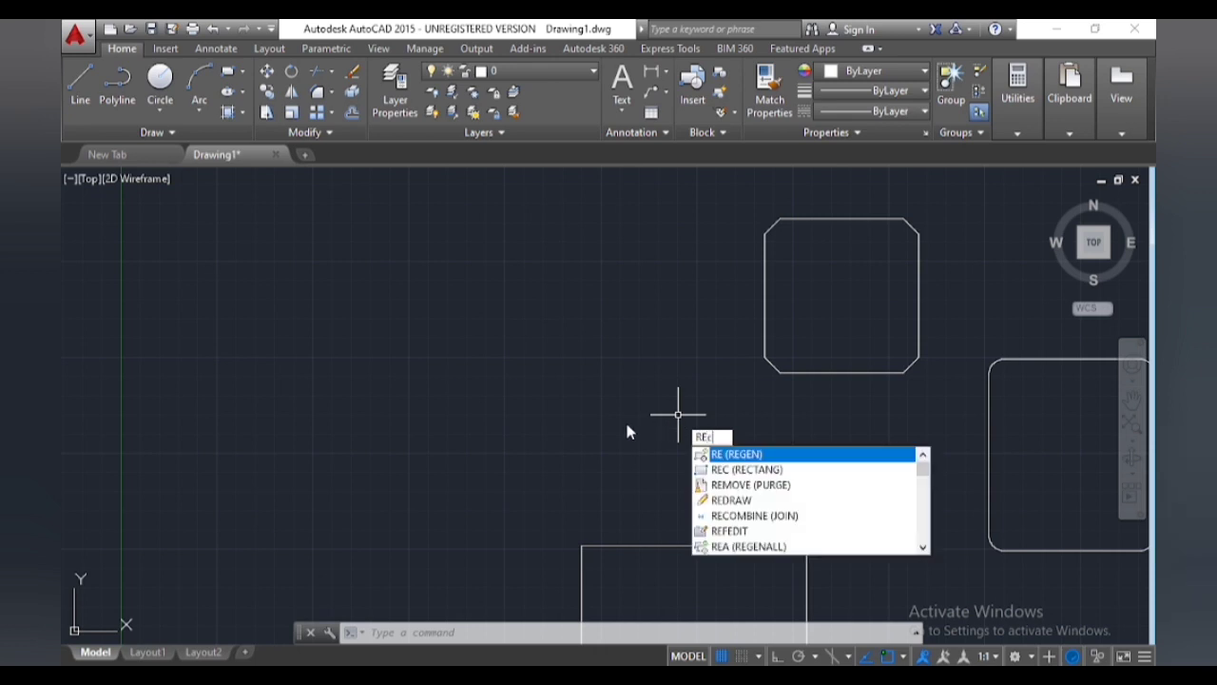
key("Return")
left_click(727, 633)
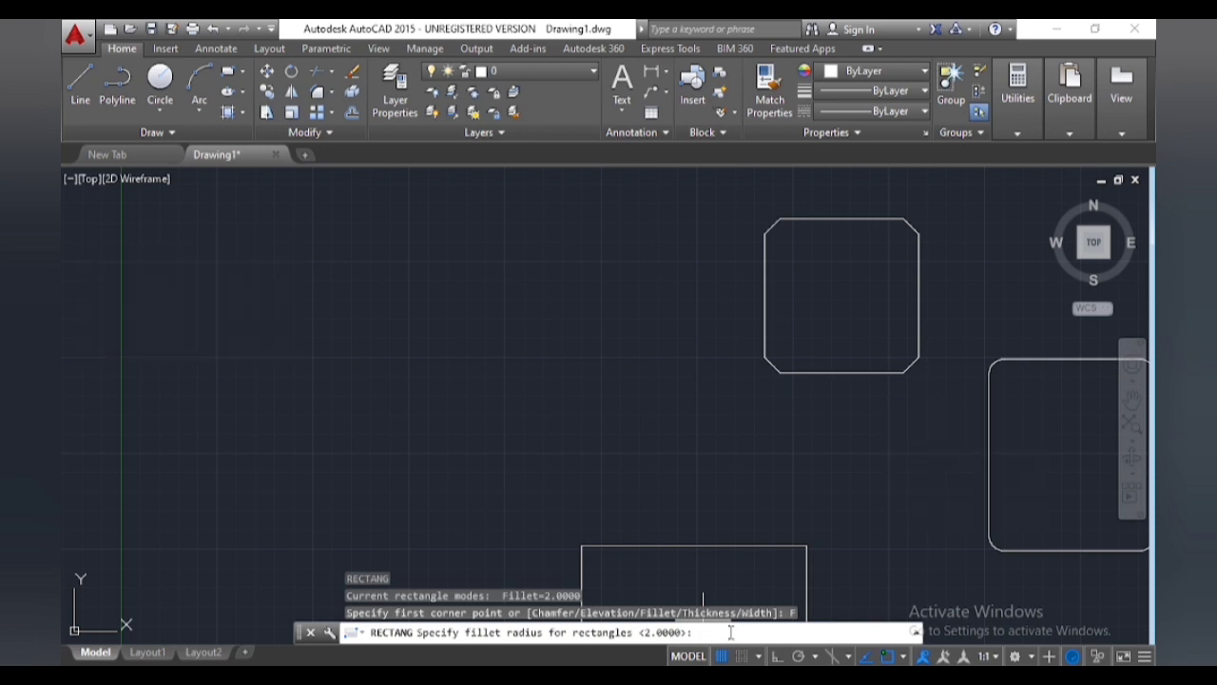
type("2")
key("Return")
left_click(426, 279)
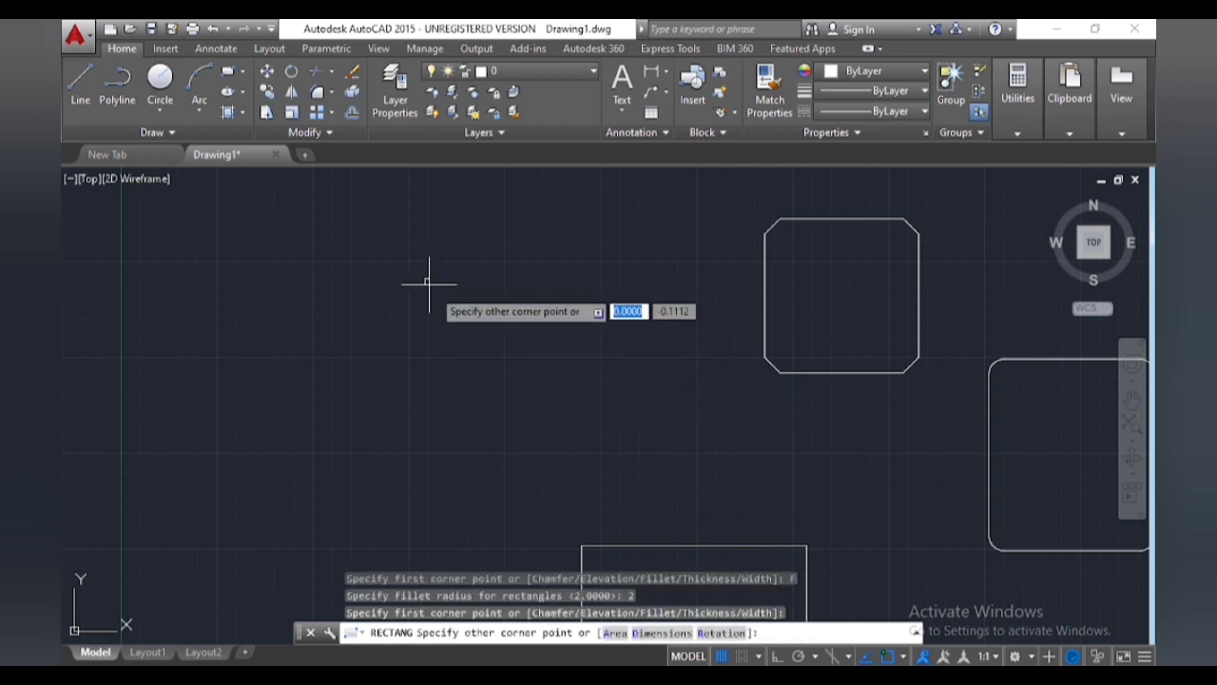
left_click(591, 457)
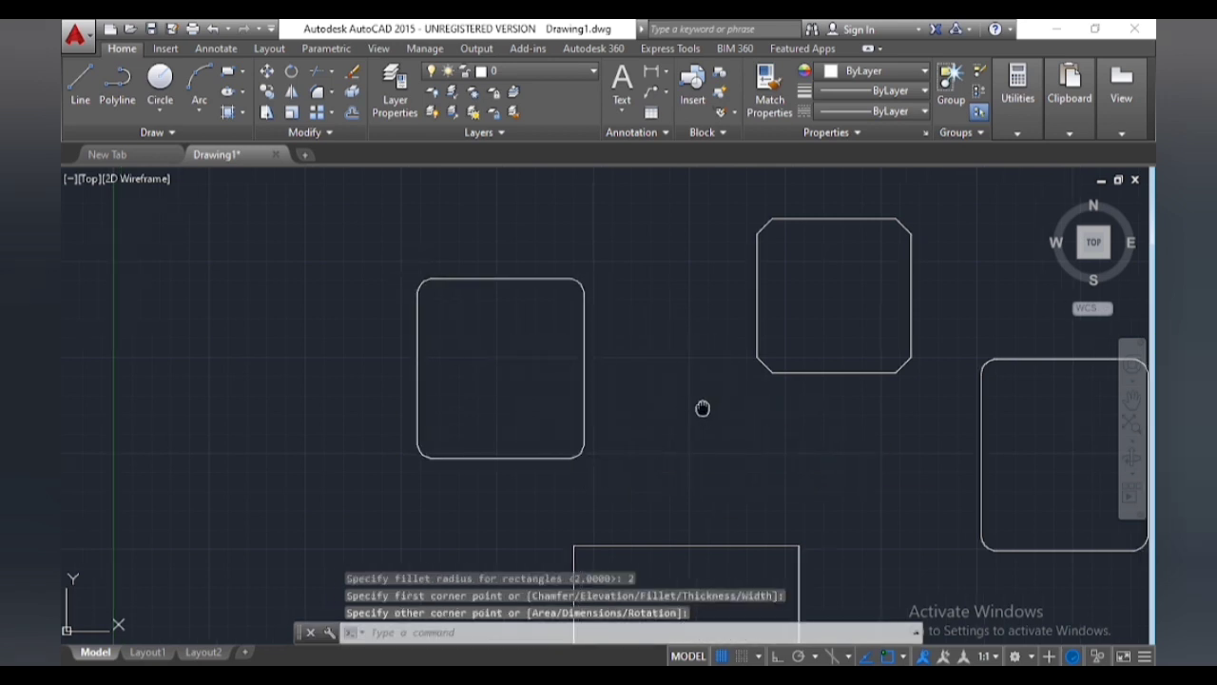
middle_click_drag(353, 435, 635, 473)
Draw a rounded rectangle with line width 1 left of the thin rounded square.
middle_click_drag(494, 454, 502, 408)
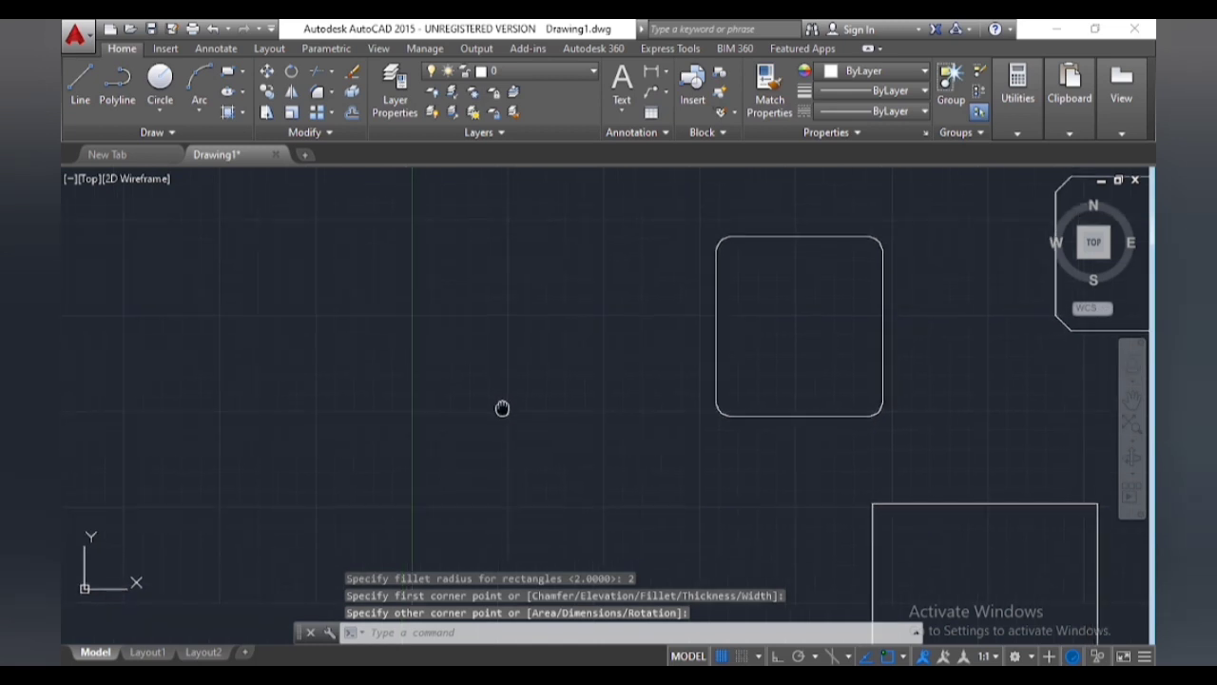
type("rec")
key("Return")
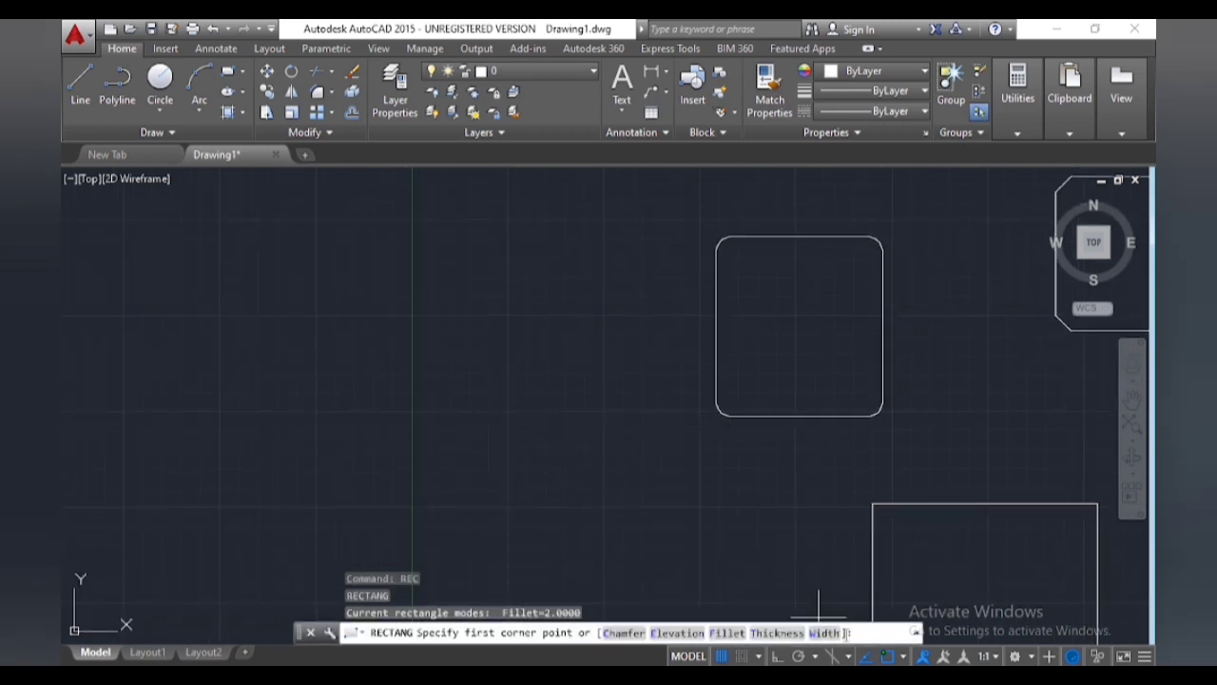
left_click(833, 634)
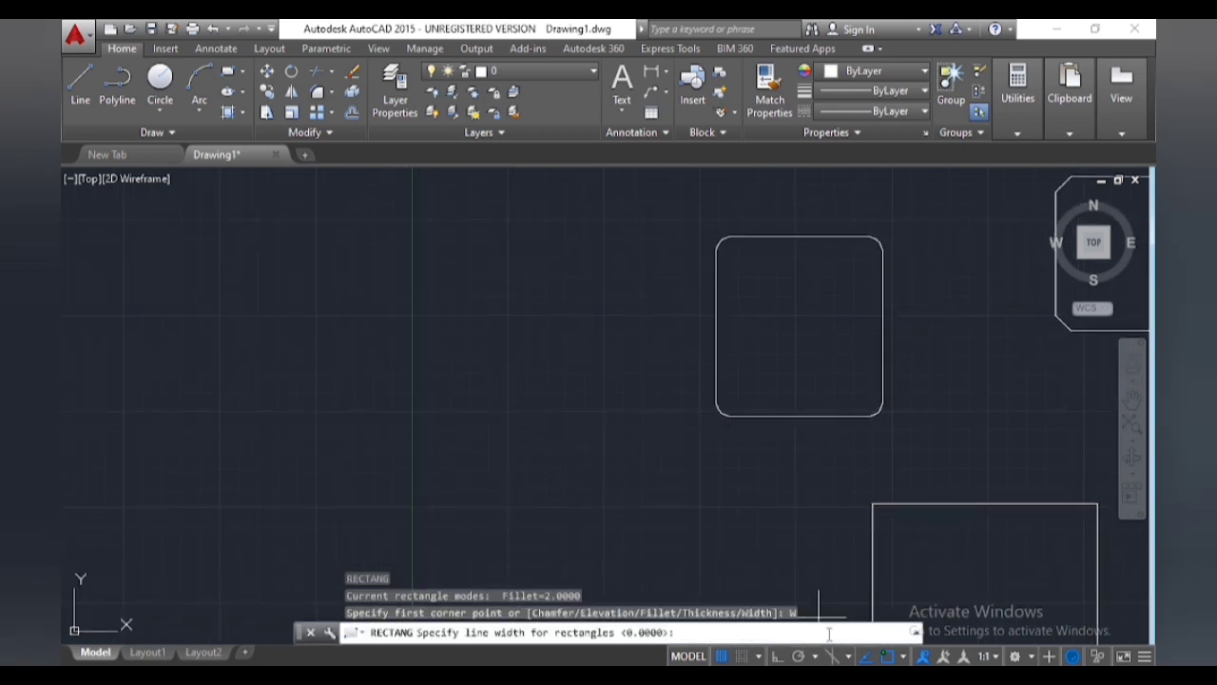
type("1")
key("Return")
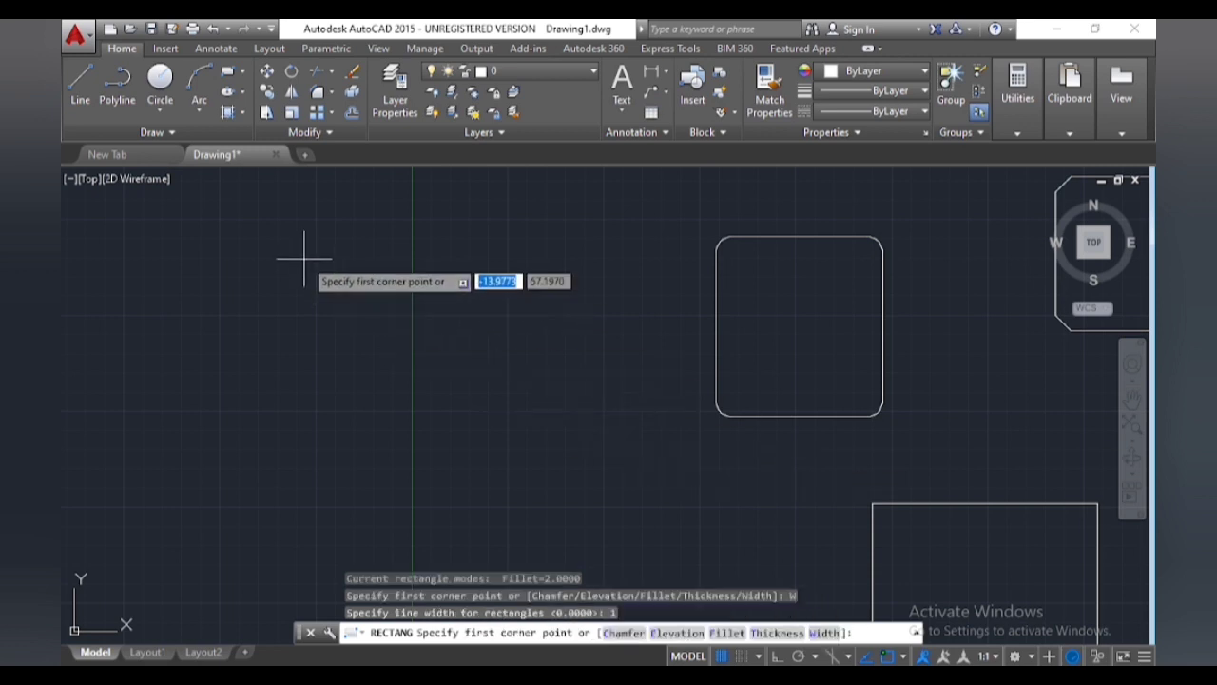
left_click(302, 251)
left_click(496, 436)
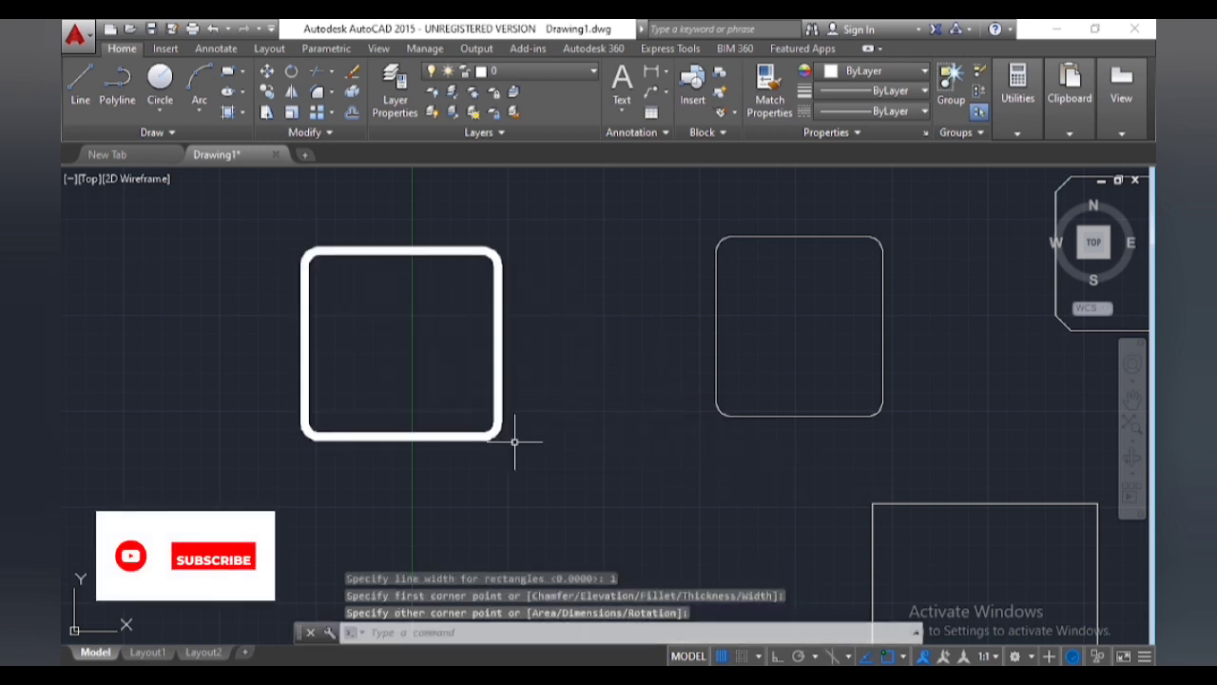
mouse_move(574, 461)
middle_mouse_down()
mouse_move(592, 375)
mouse_move(622, 325)
middle_mouse_up()
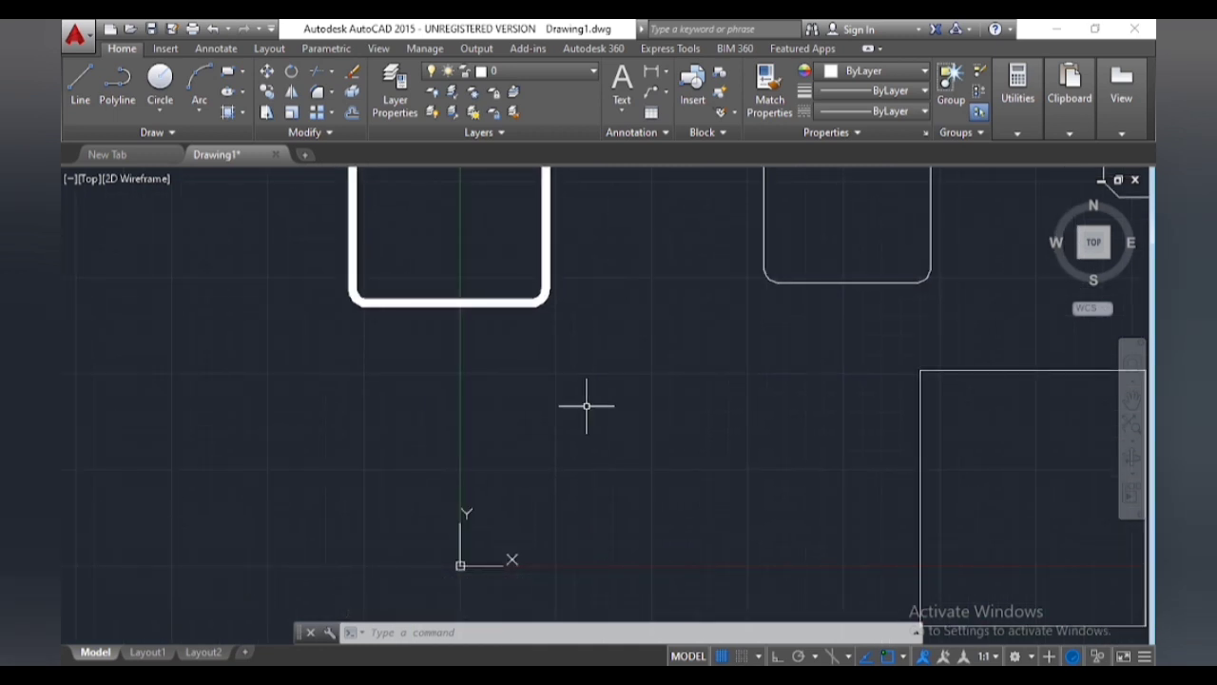
Reset width and fillet radius to 0 and draw a sharp-cornered rectangle below.
key("Return")
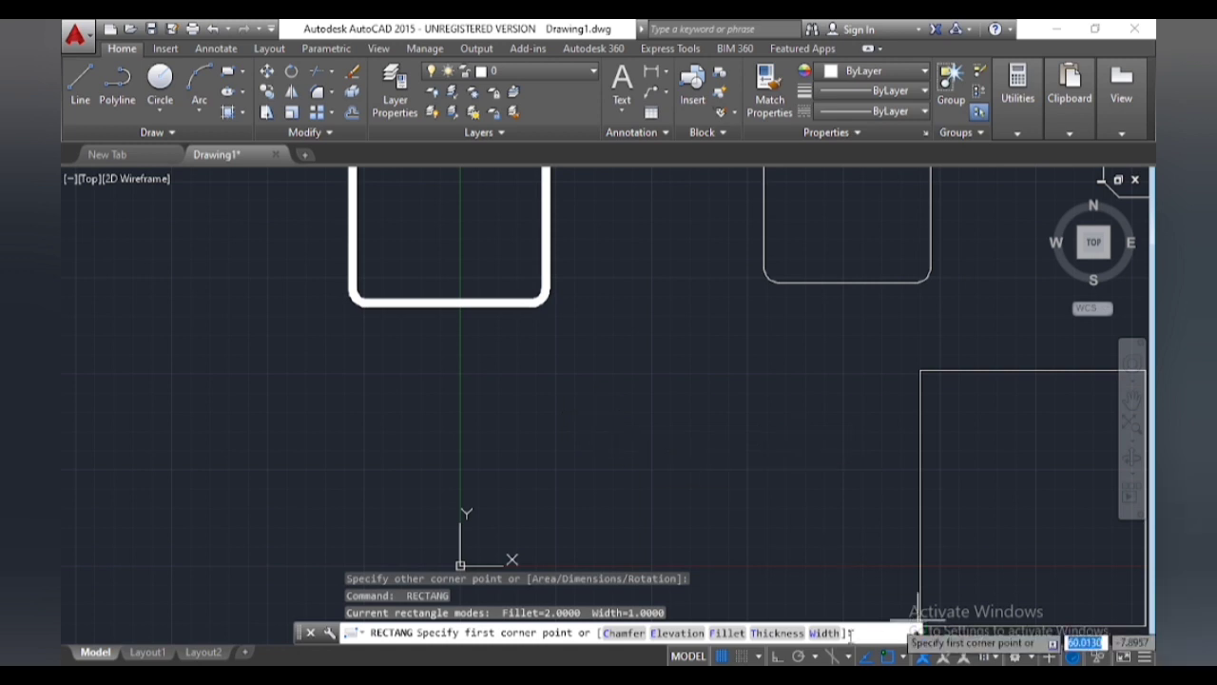
left_click(823, 634)
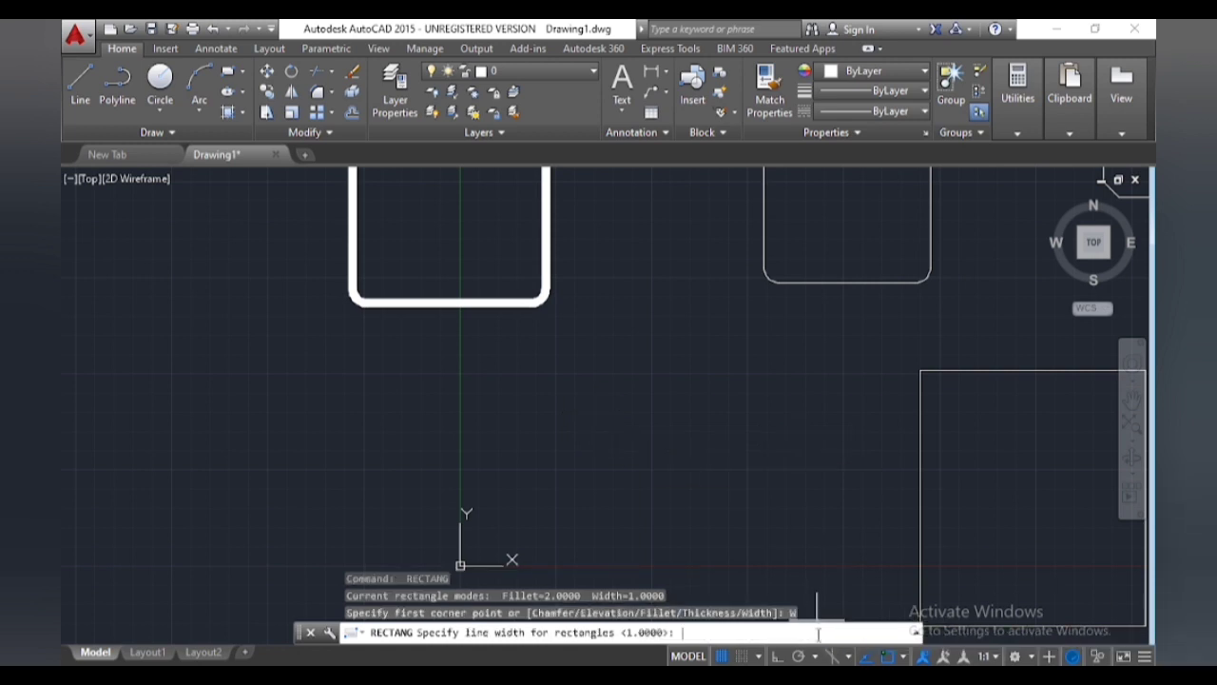
type("0")
key("Return")
left_click(723, 632)
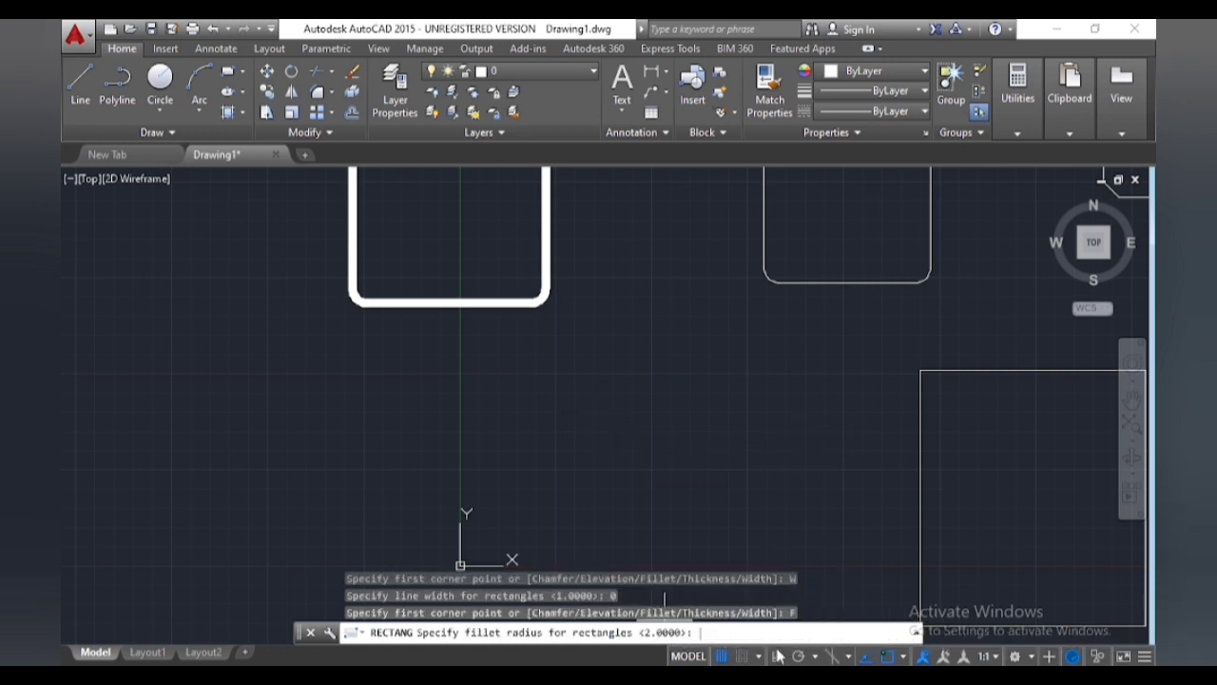
key("Return")
left_click(524, 368)
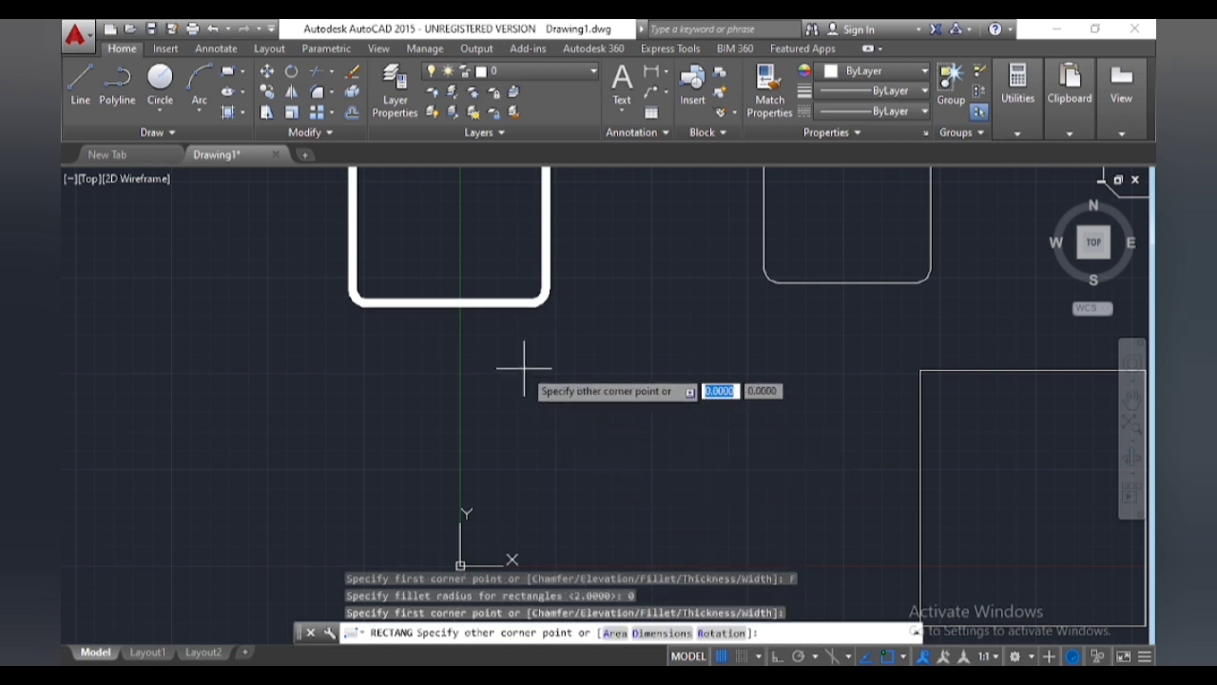
left_click(700, 524)
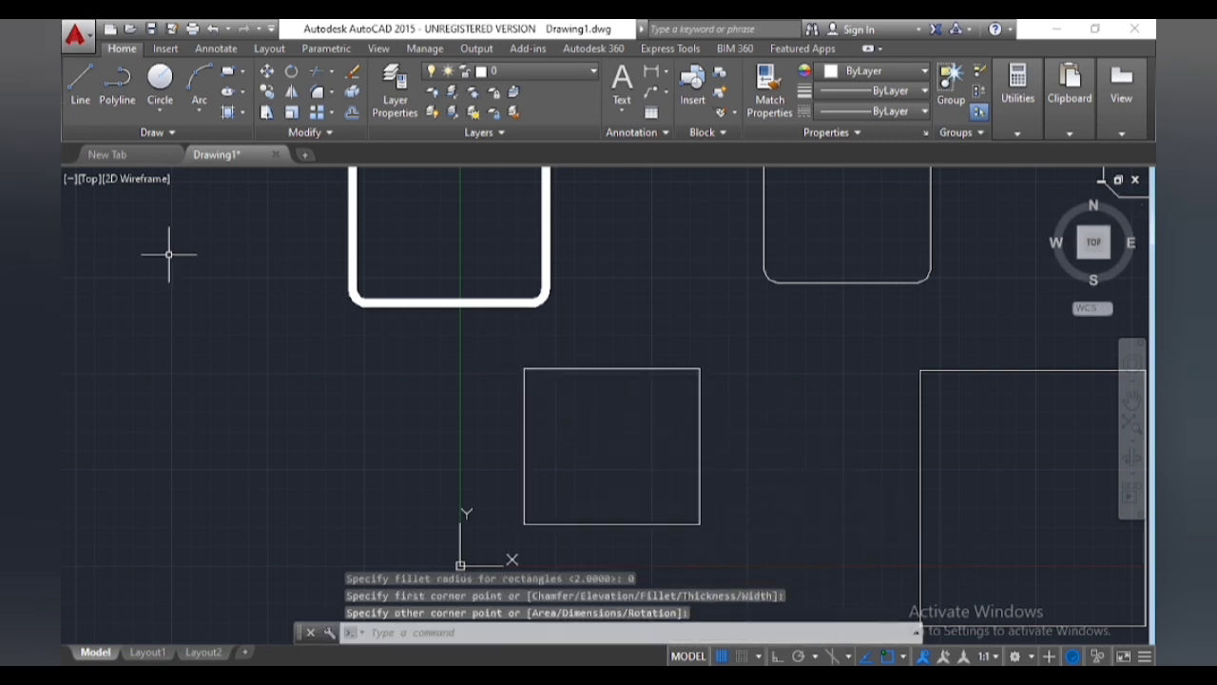
Restart RECTANG and choose the Elevation option.
middle_click_drag(488, 399, 607, 388)
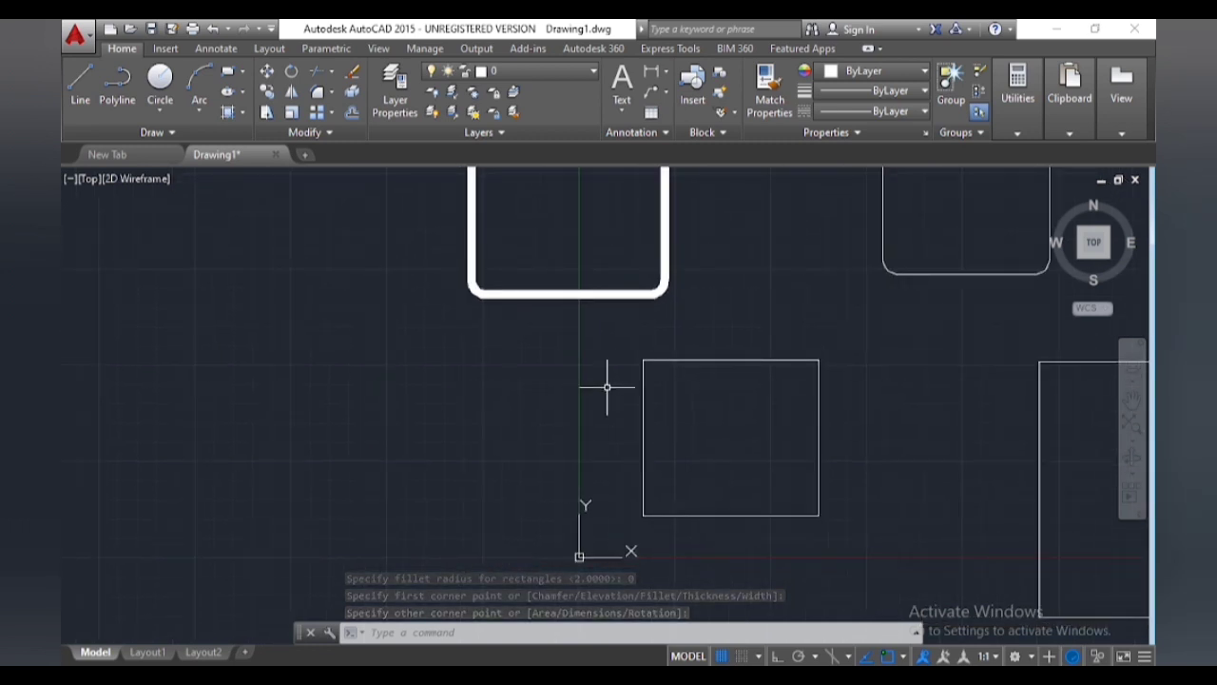
key("Return")
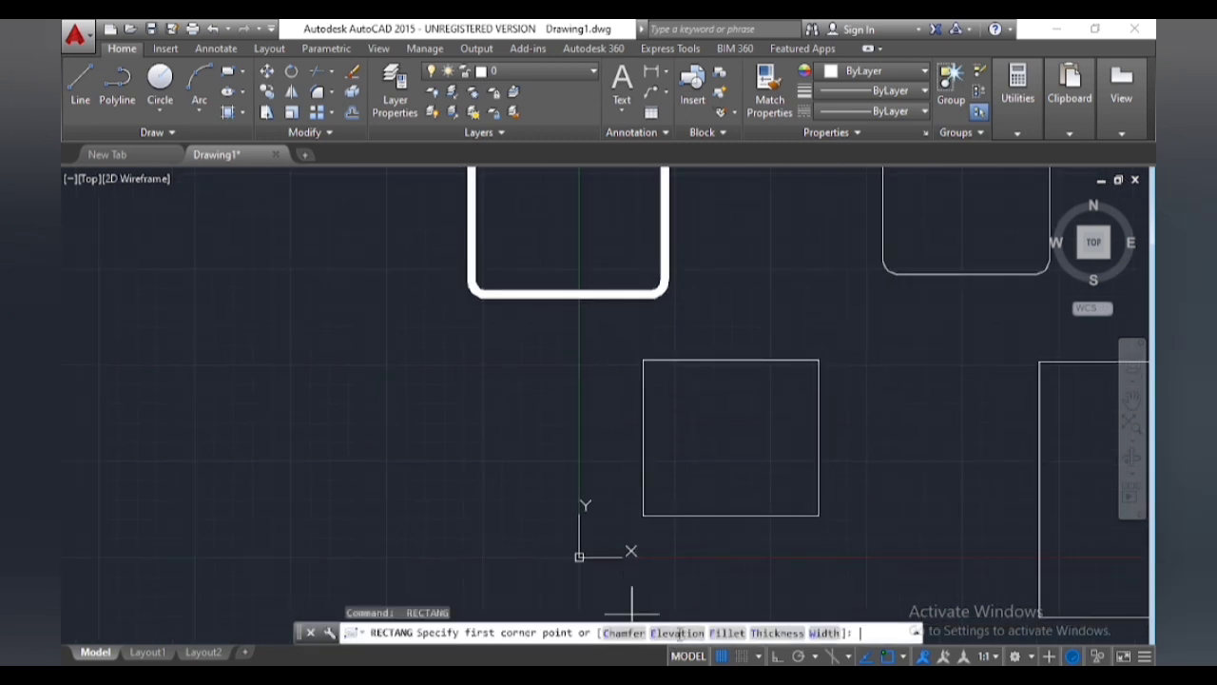
left_click(676, 632)
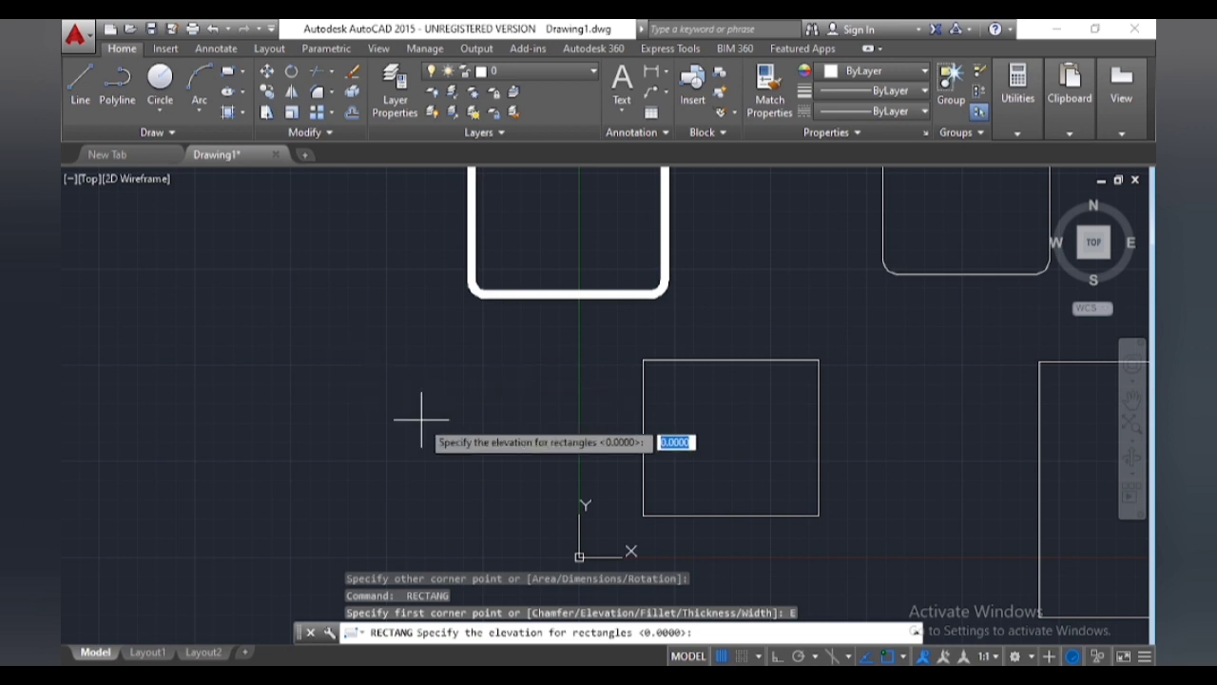
type("3")
Draw a rectangle at elevation 3 left of the plain square-cornered rectangle.
key("Return")
left_click(379, 355)
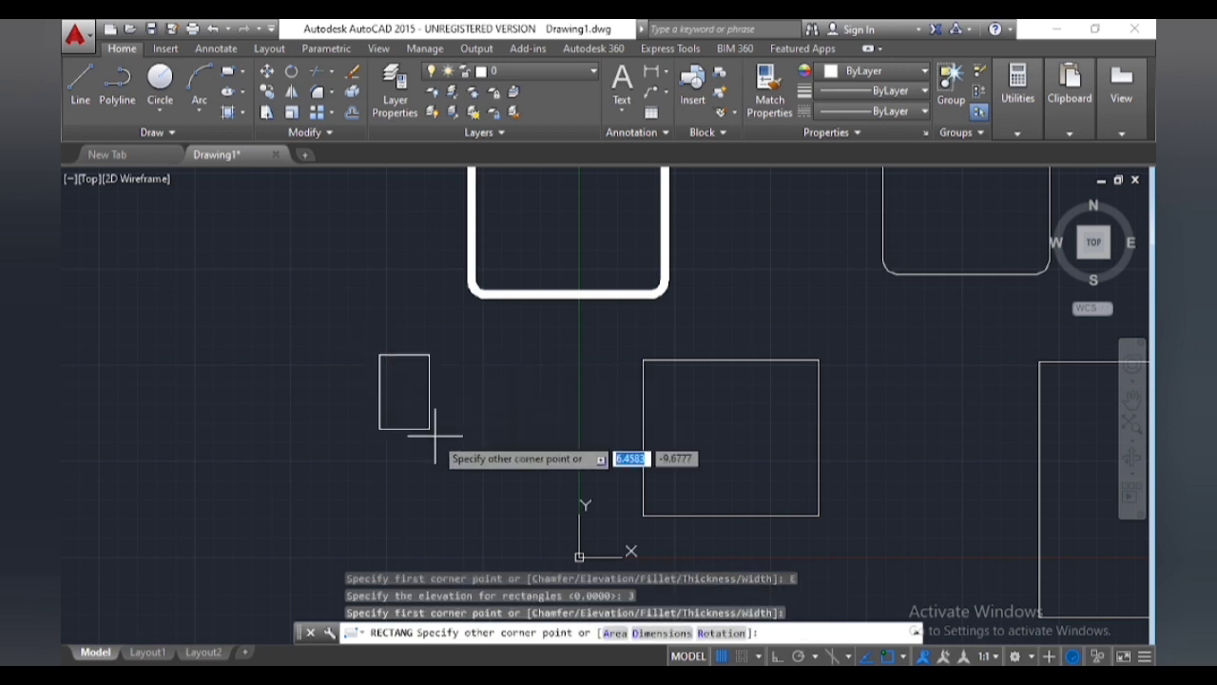
left_click(582, 521)
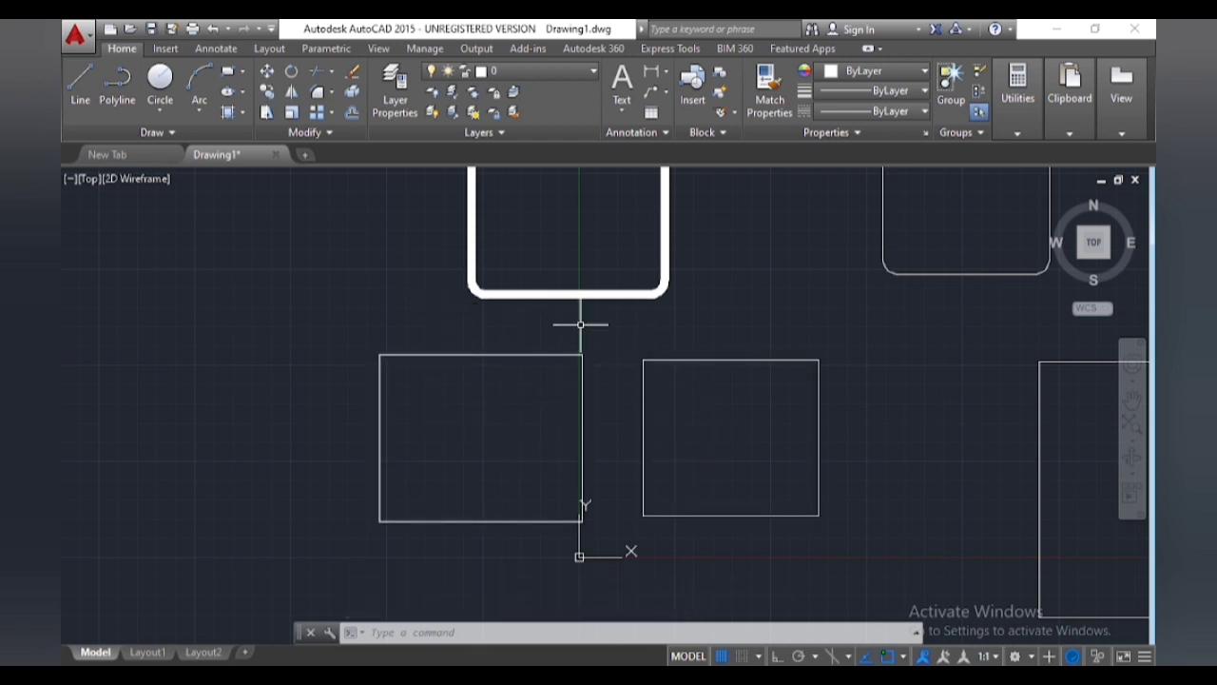
left_click(89, 180)
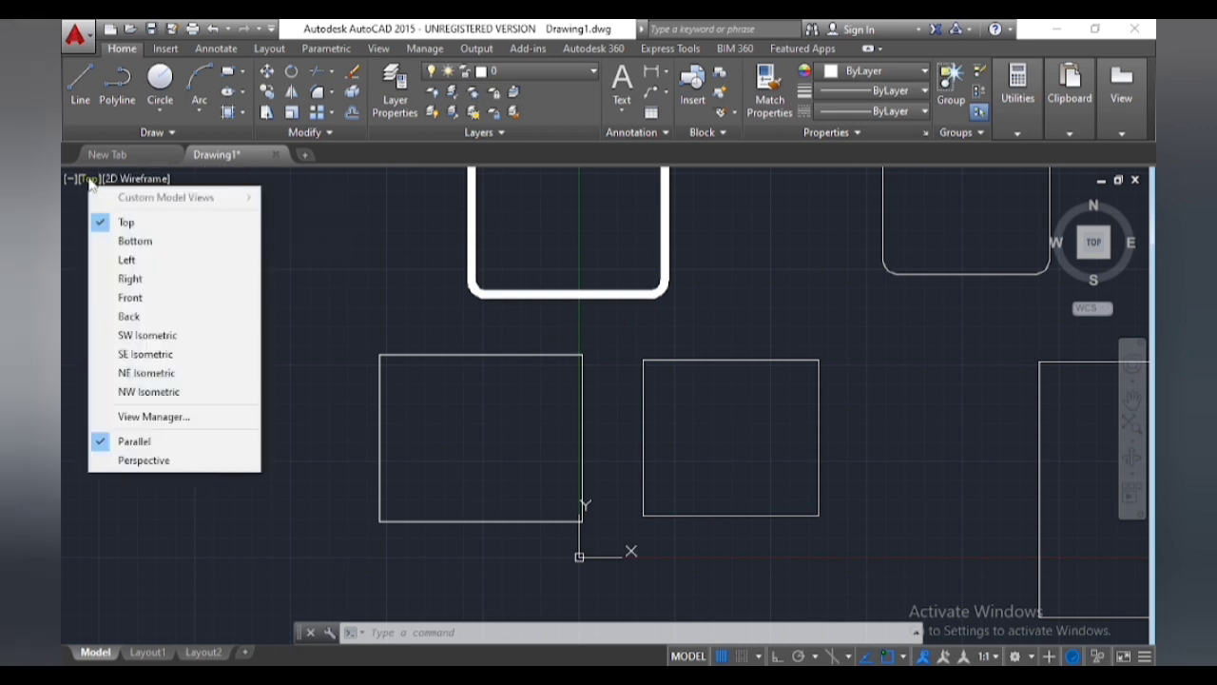
left_click(130, 297)
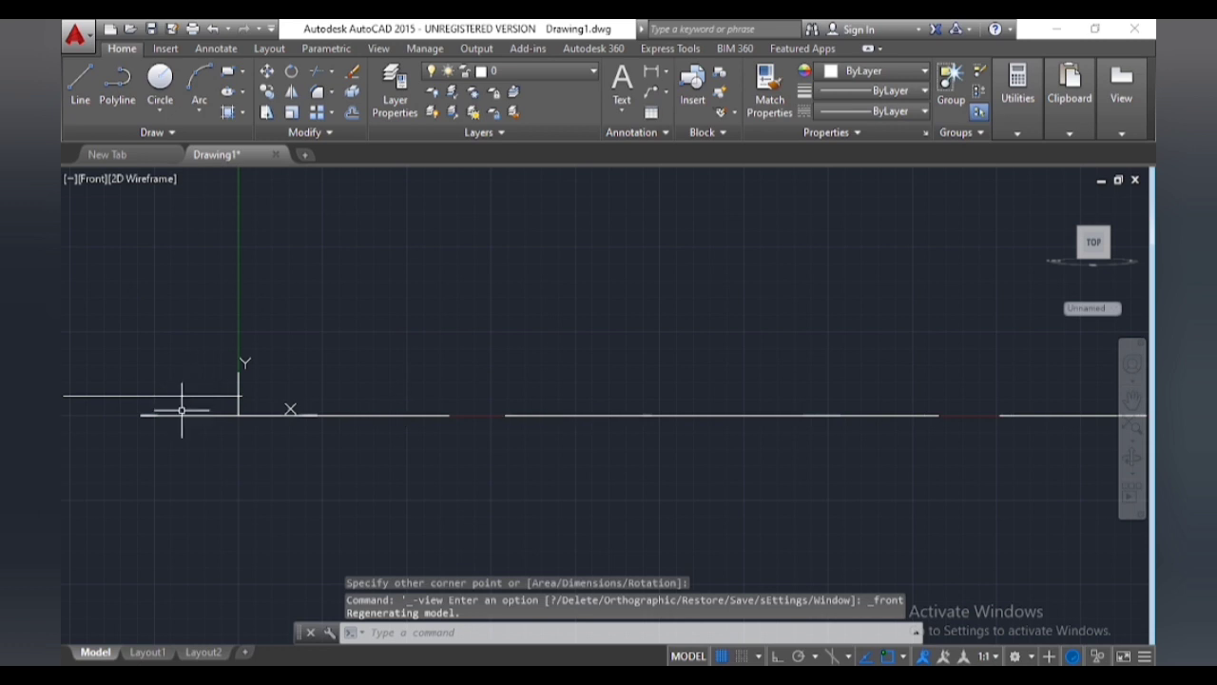
middle_click_drag(179, 413, 472, 425)
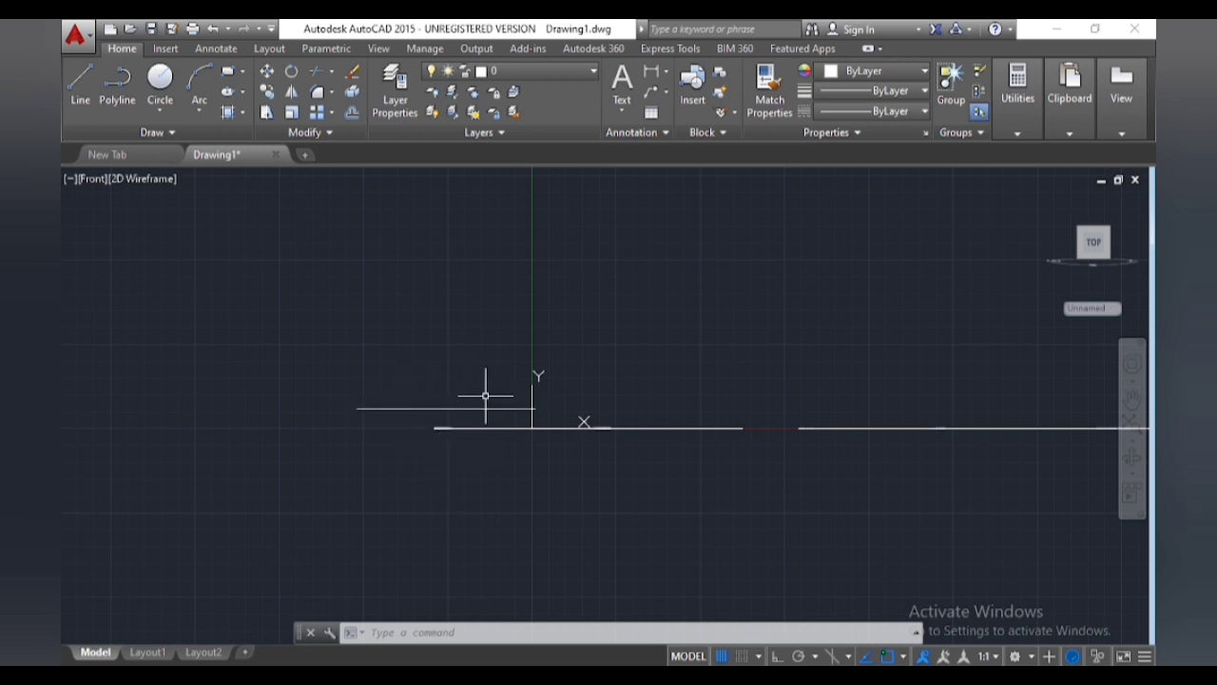
left_click(94, 176)
left_click(109, 224)
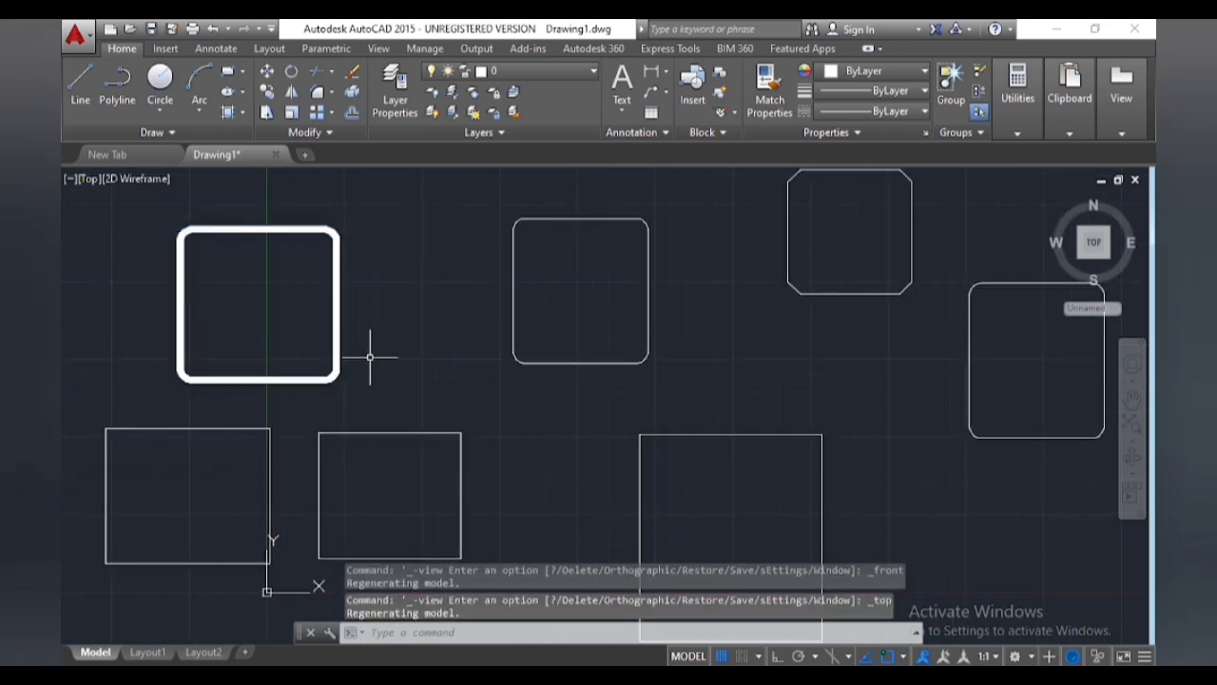
middle_click_drag(525, 415, 714, 280)
Draw a rectangle with thickness 4 in the empty space below the origin.
middle_click_drag(580, 408, 576, 328)
type("re")
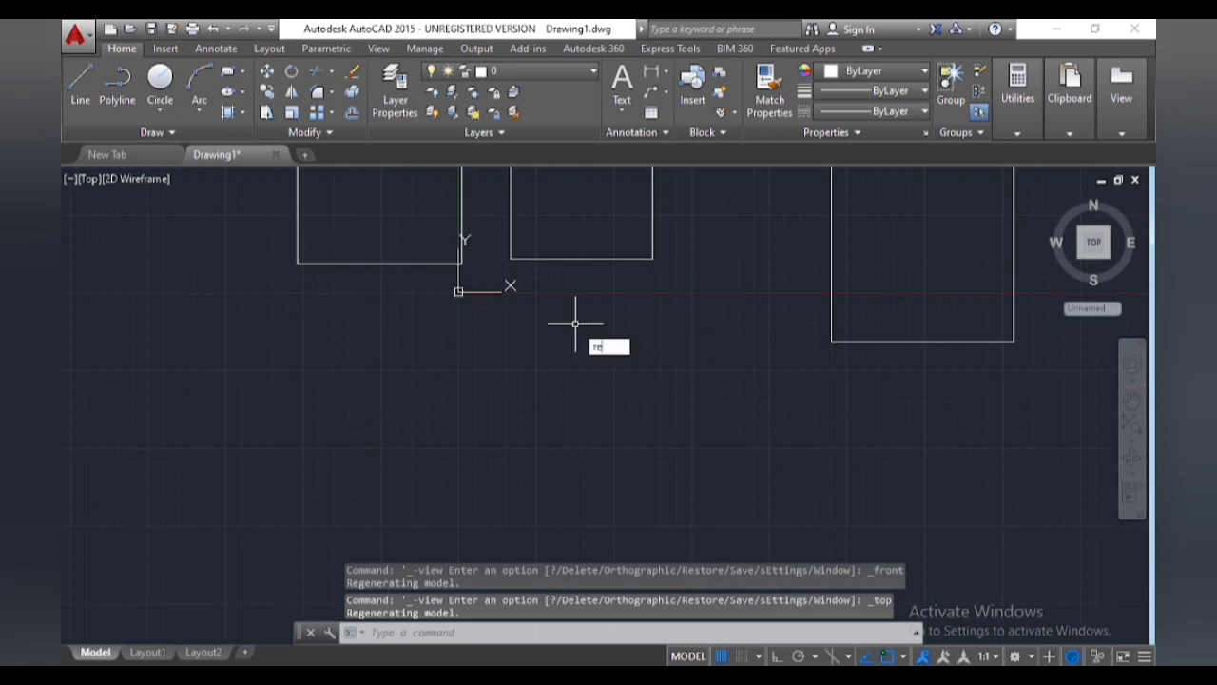
type("c")
key("Return")
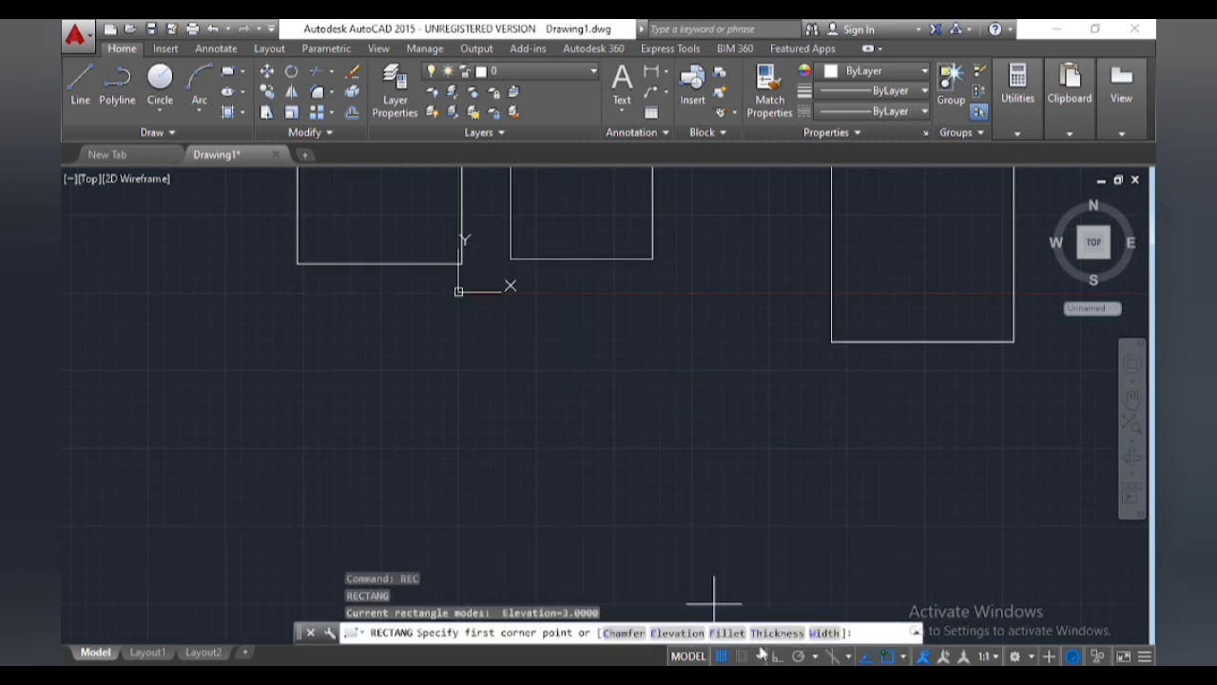
left_click(778, 633)
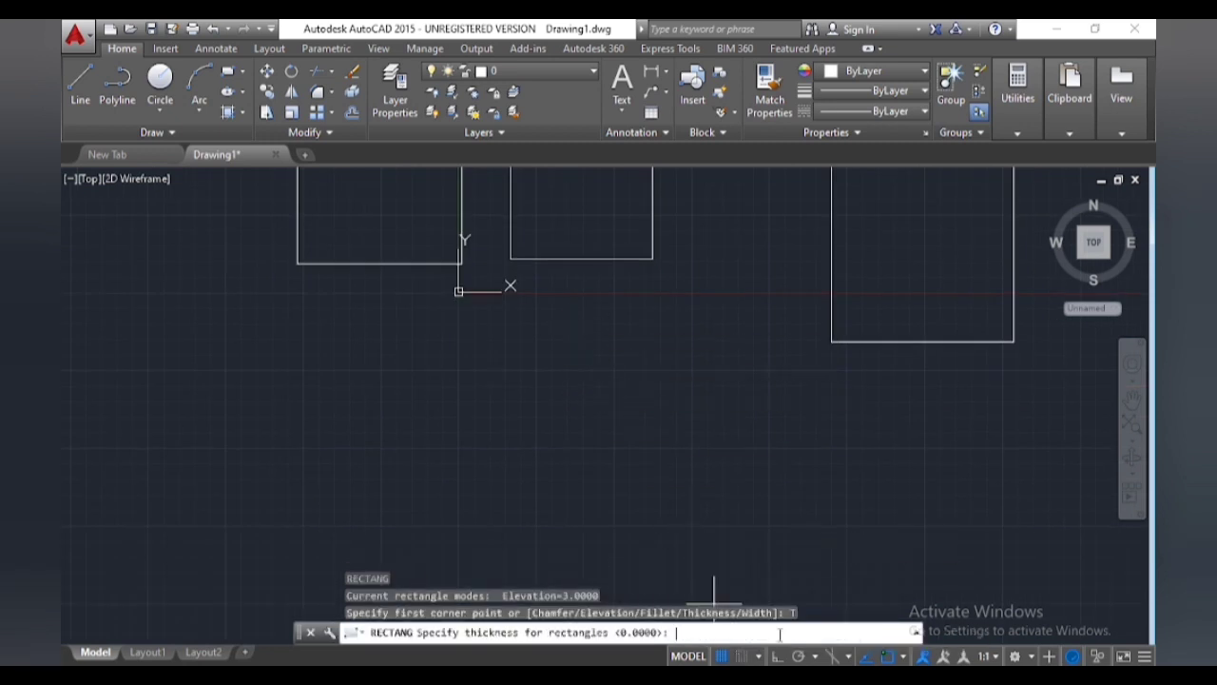
type("4")
key("Return")
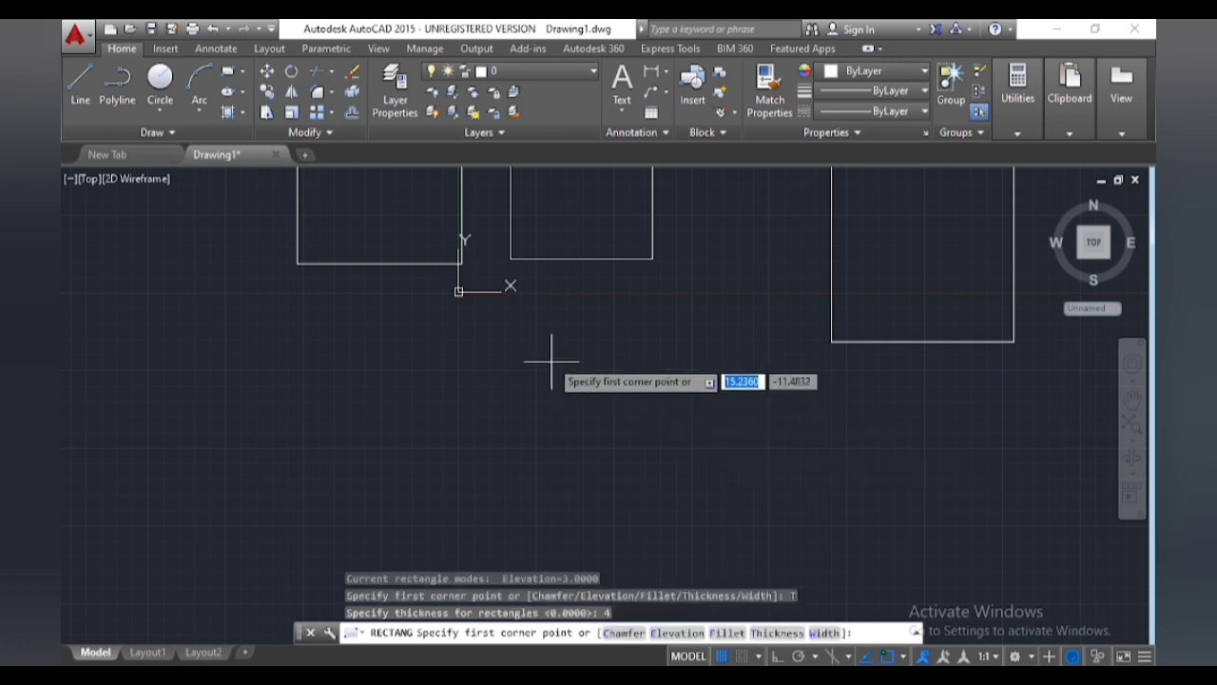
left_click(541, 345)
left_click(747, 509)
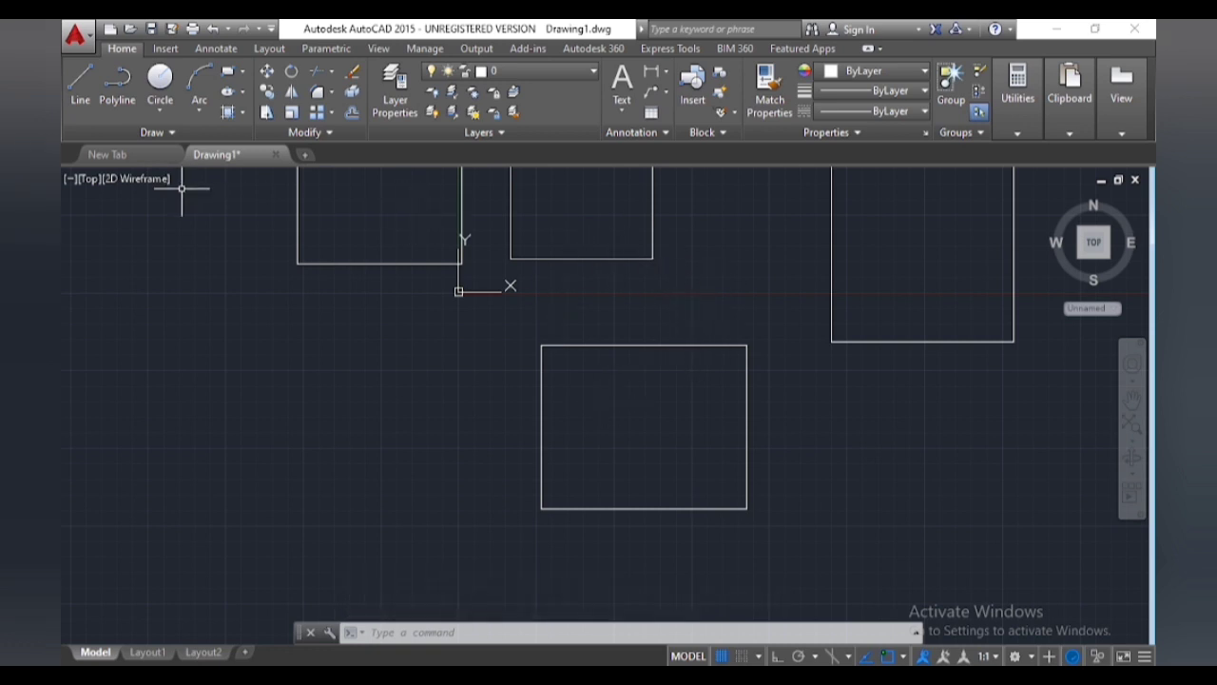
left_click(88, 179)
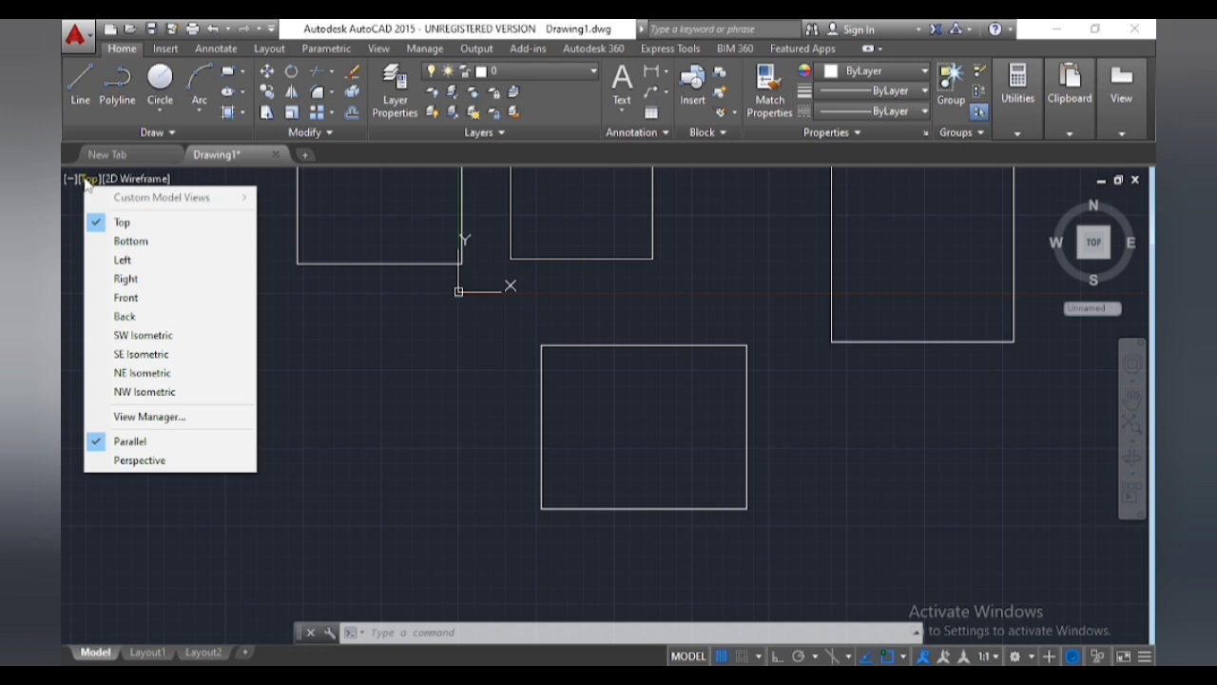
left_click(166, 296)
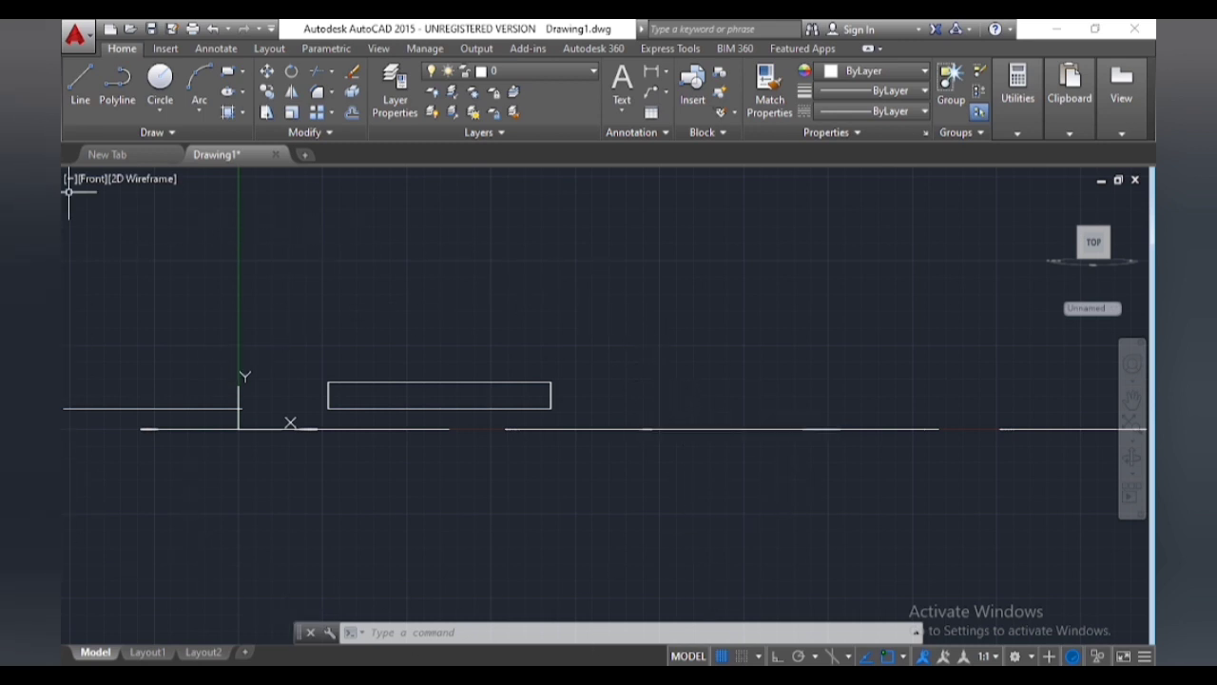
left_click(95, 179)
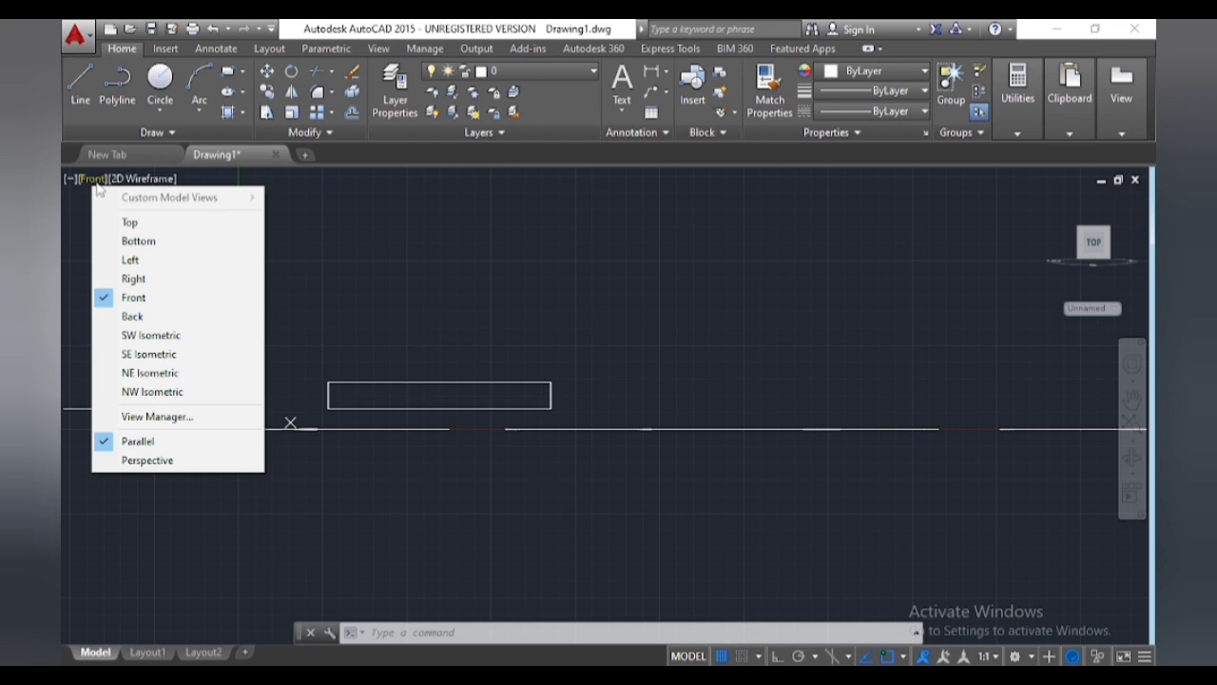
left_click(127, 221)
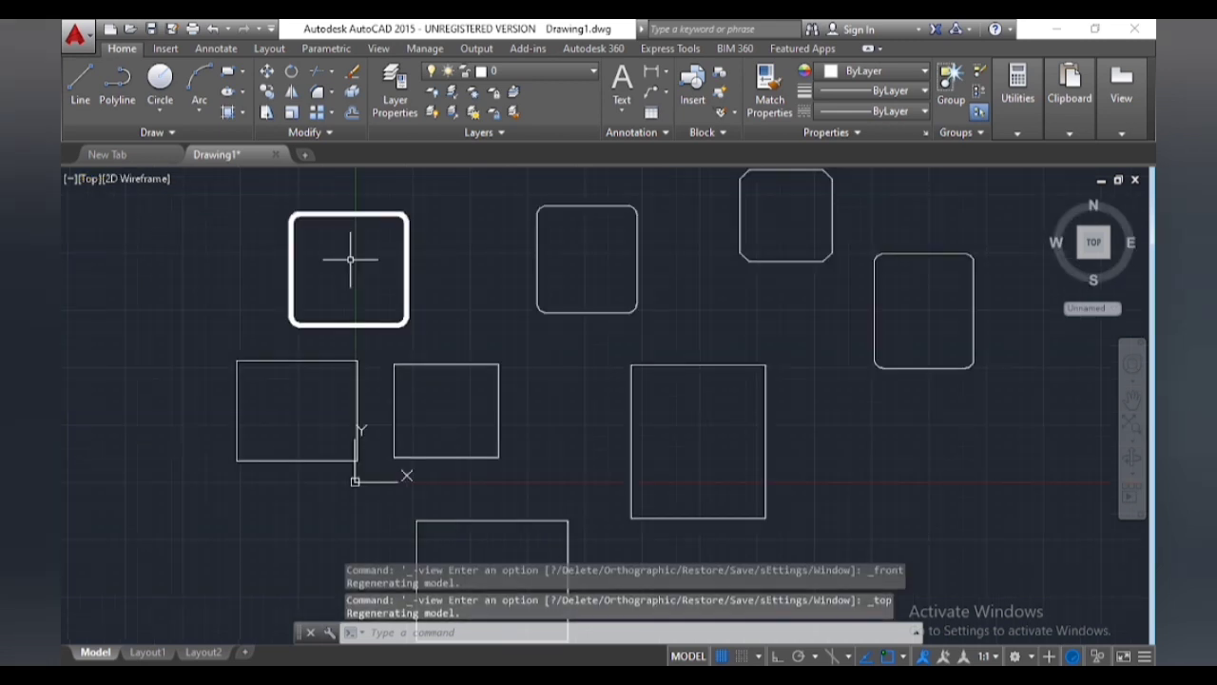
middle_click_drag(843, 439, 606, 356)
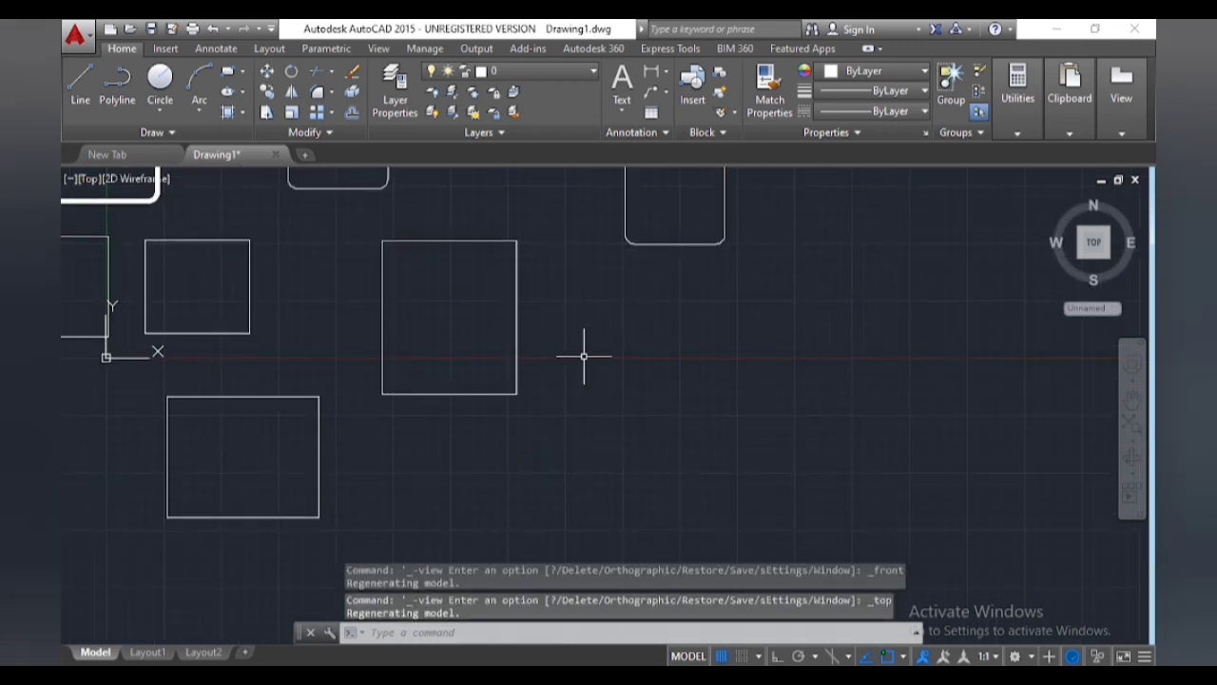
Draw a rectangle sized by dimensions, length 30 and width 20, right of the tall one.
type("r")
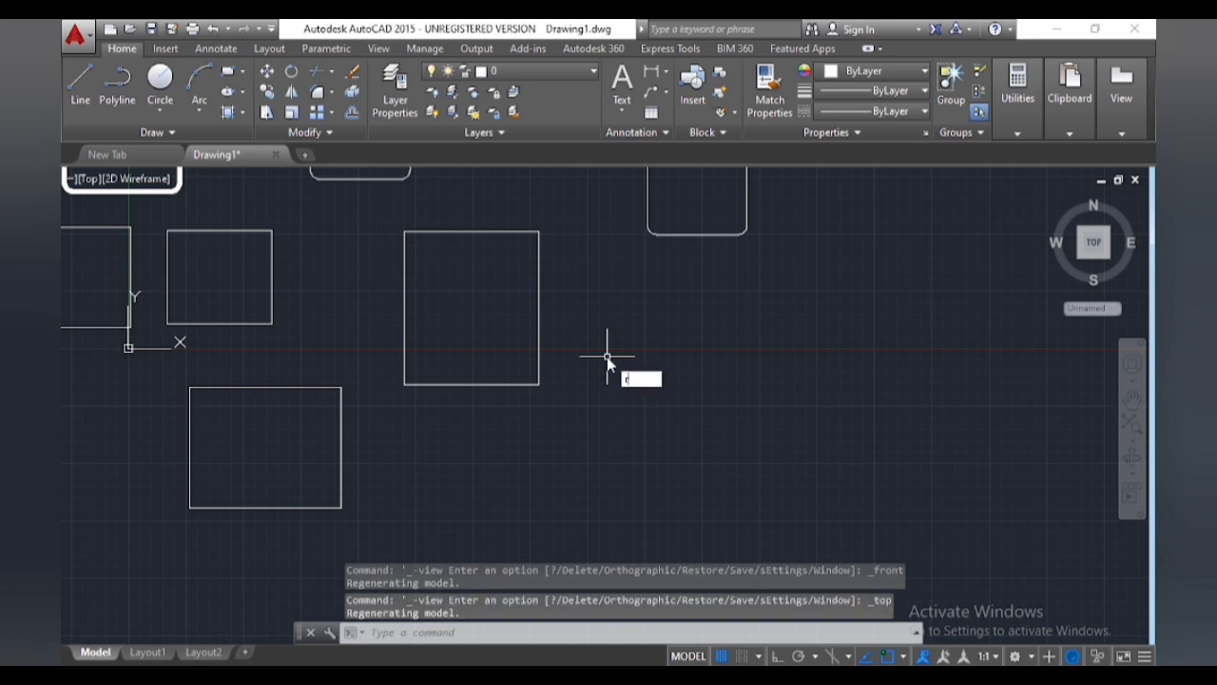
type("c")
key("Return")
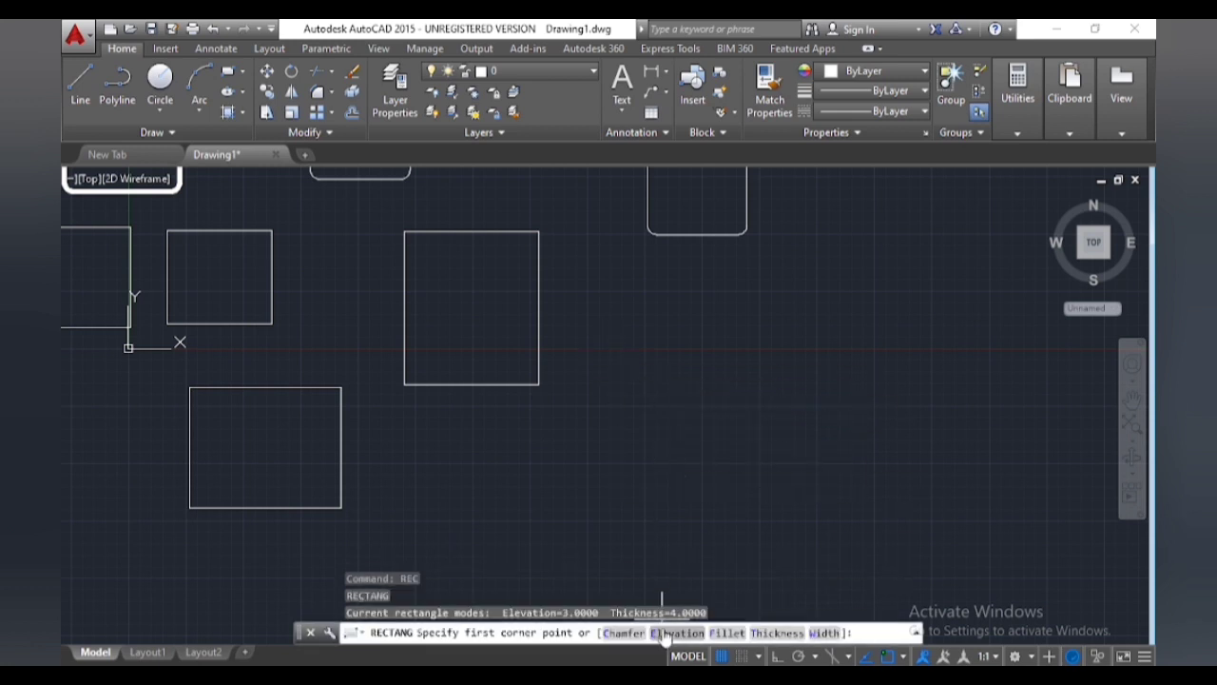
left_click(650, 350)
type("d")
key("Return")
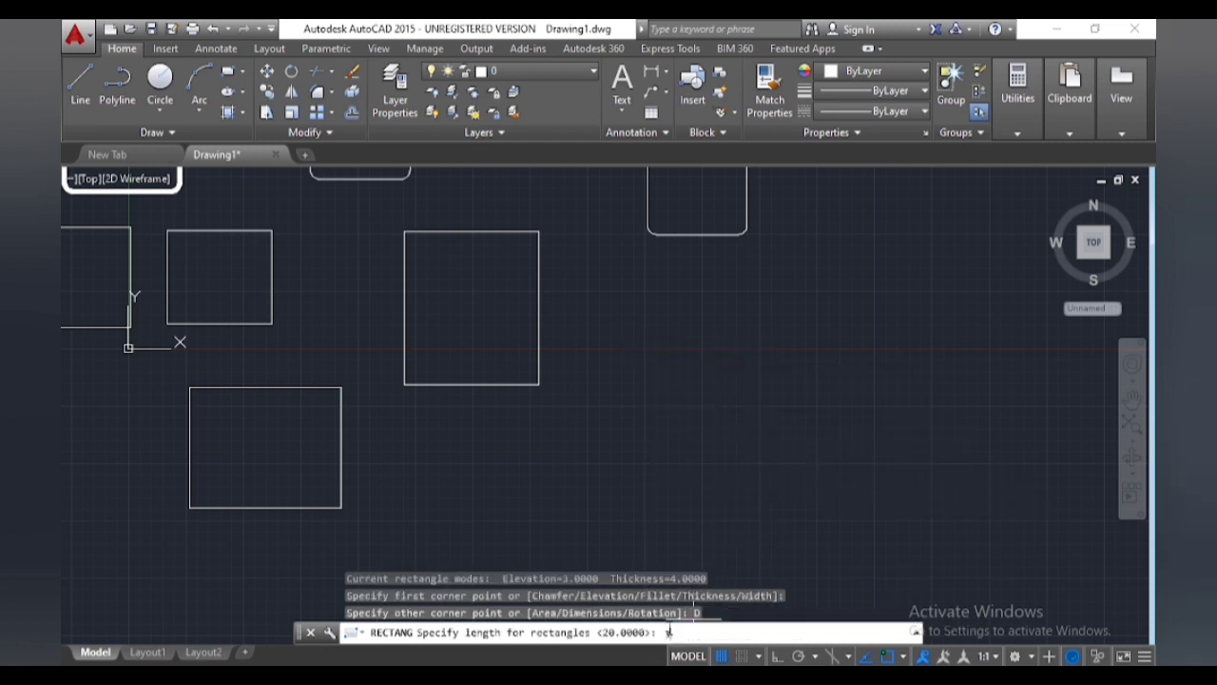
type("0")
key("Return")
type("20")
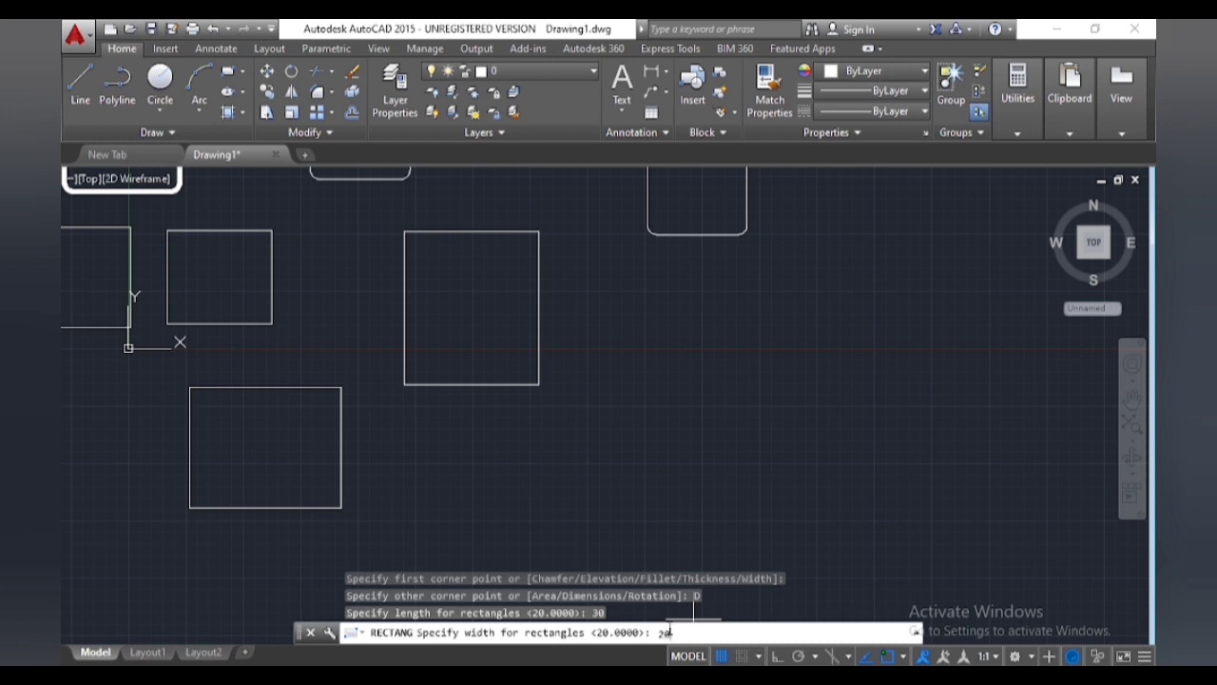
key("Return")
left_click(752, 394)
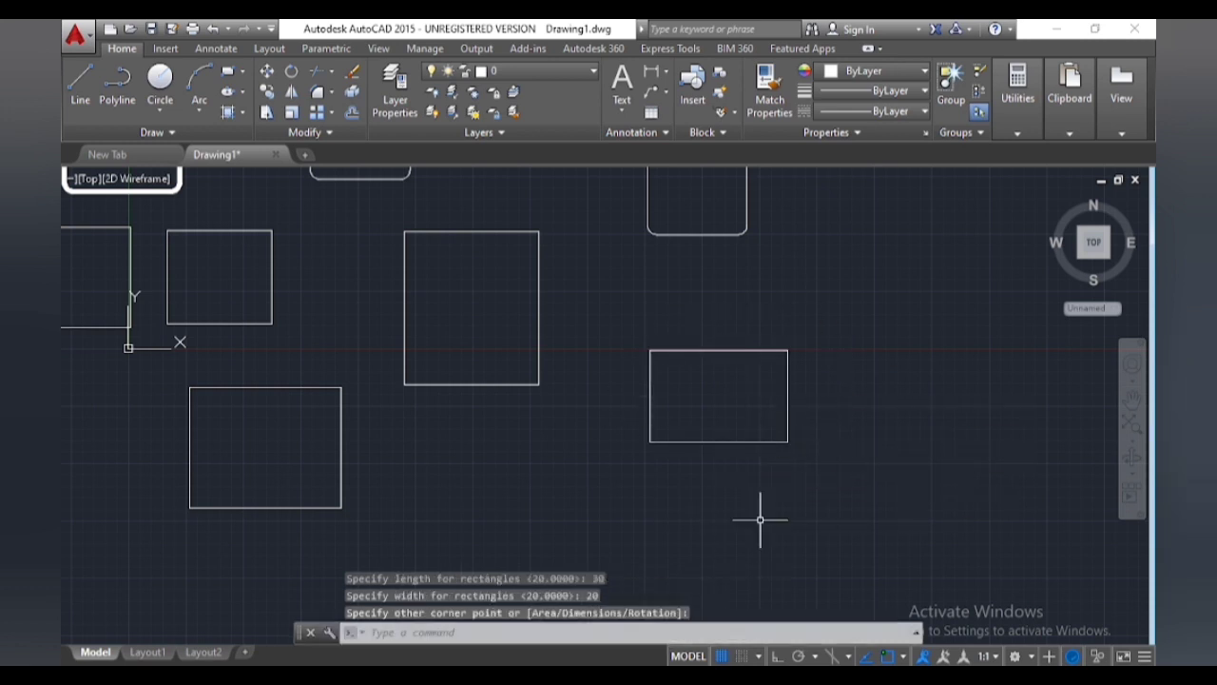
middle_click_drag(821, 444, 694, 396)
key("Return")
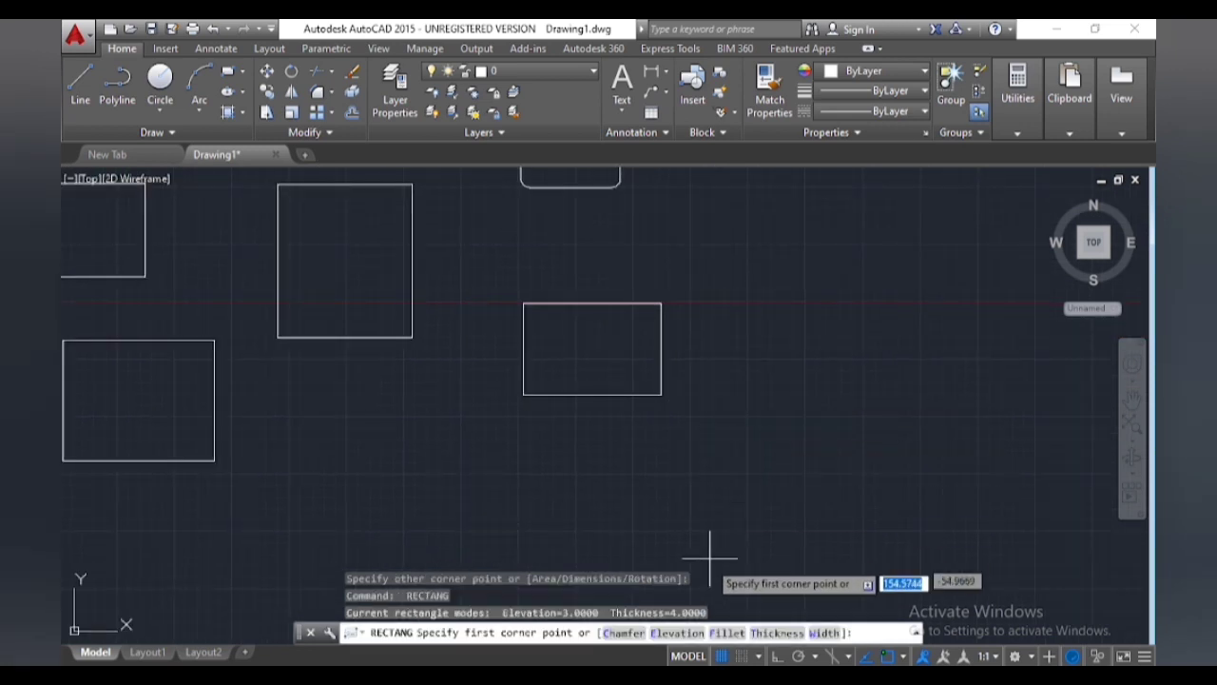
Draw a narrow rectangle with area 100 and length 4 upper right of the 30 × 20 one.
left_click(743, 331)
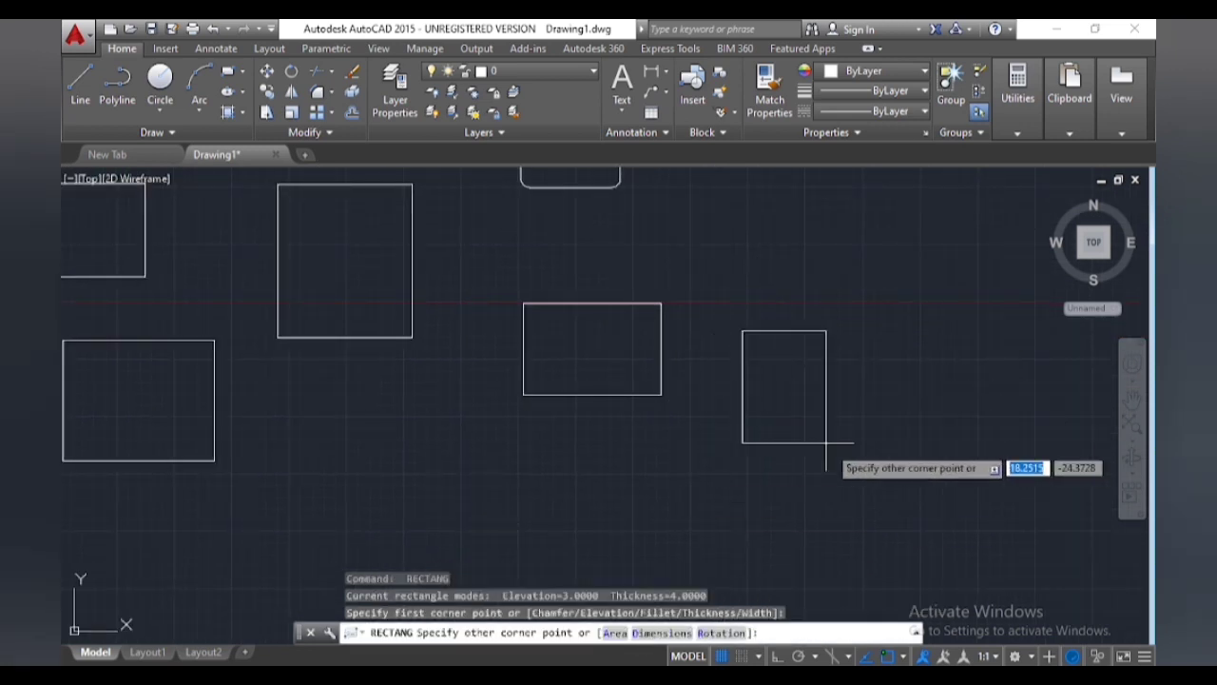
left_click(615, 632)
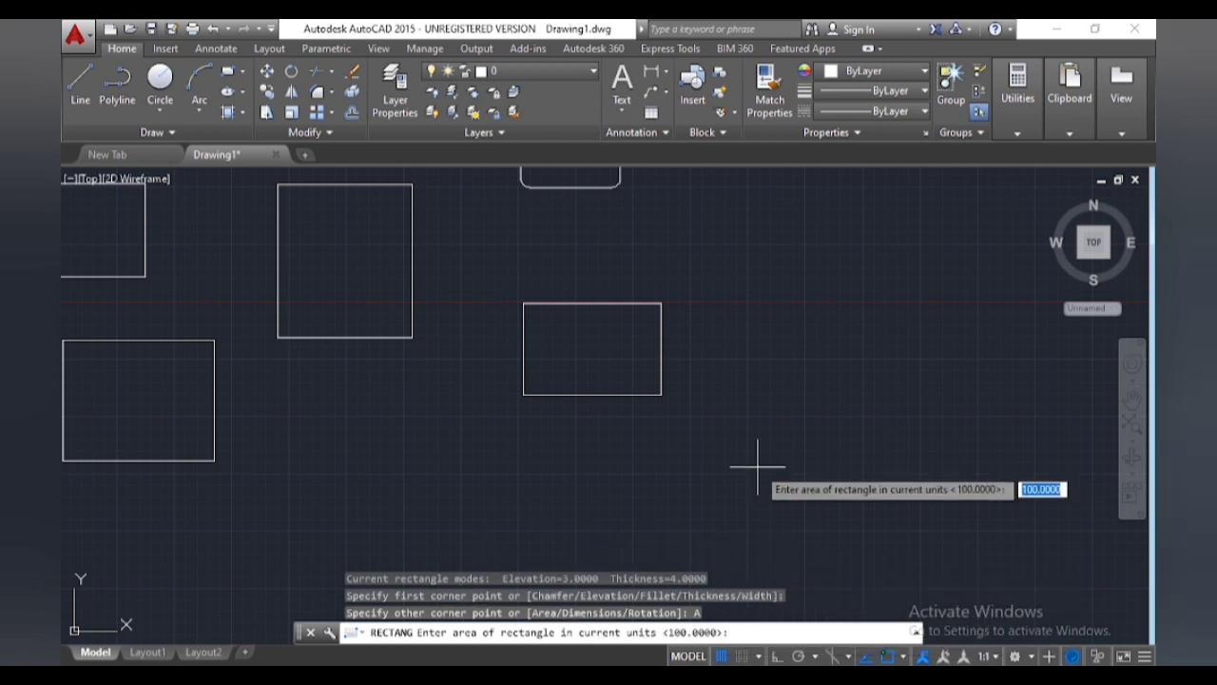
key("Return")
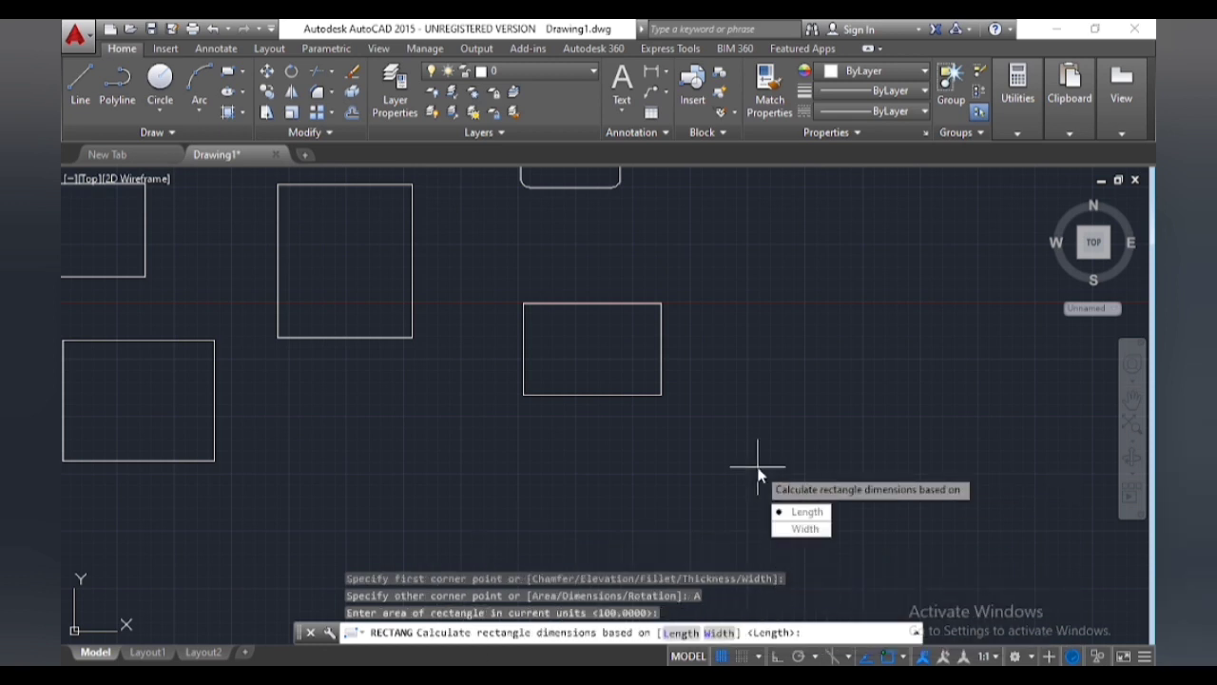
key("Down")
key("Up")
key("Return")
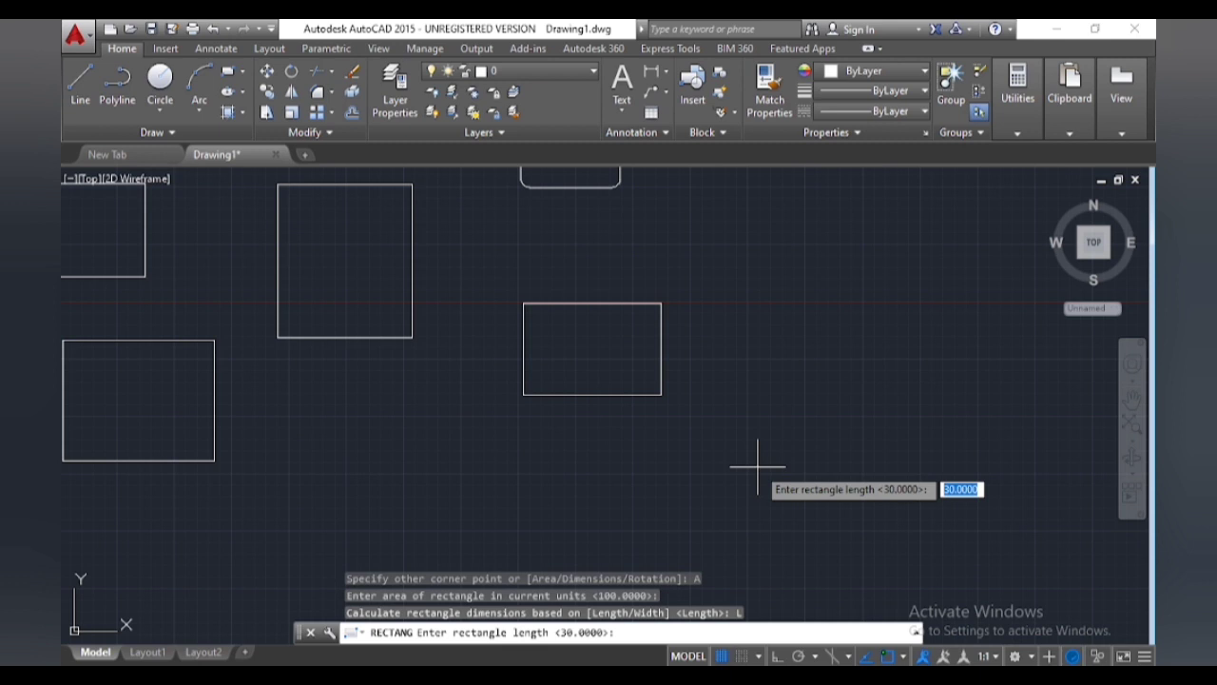
type("4")
key("Return")
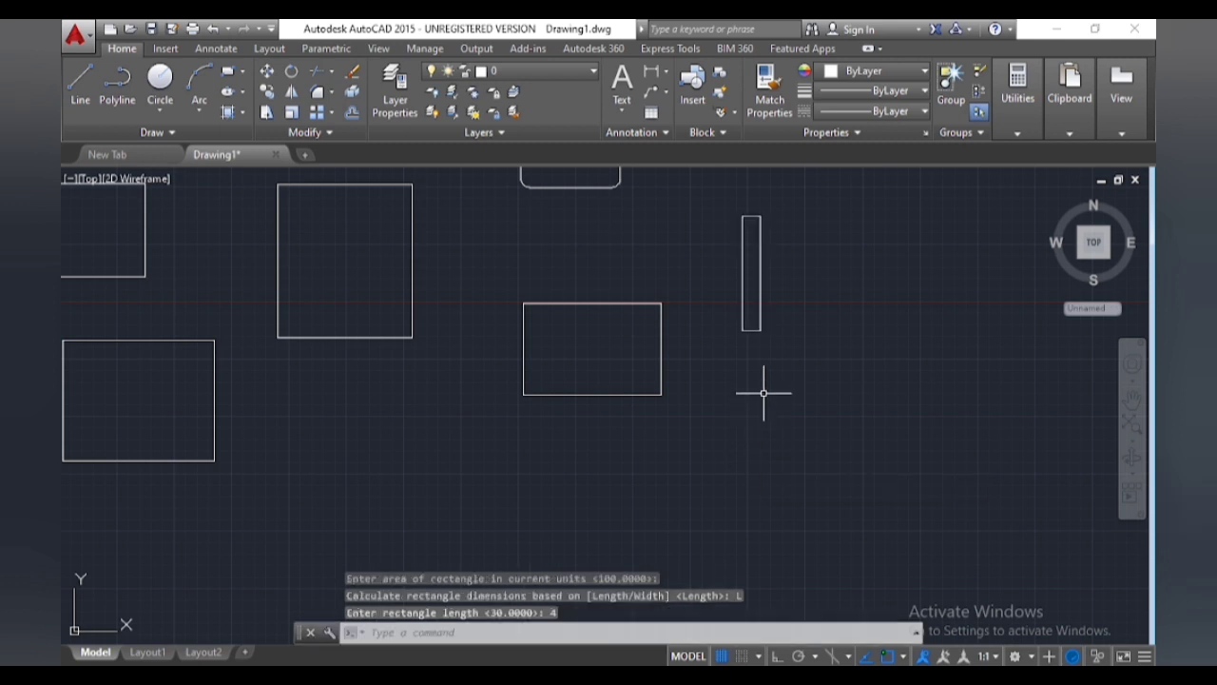
left_click(763, 393)
left_click(990, 190)
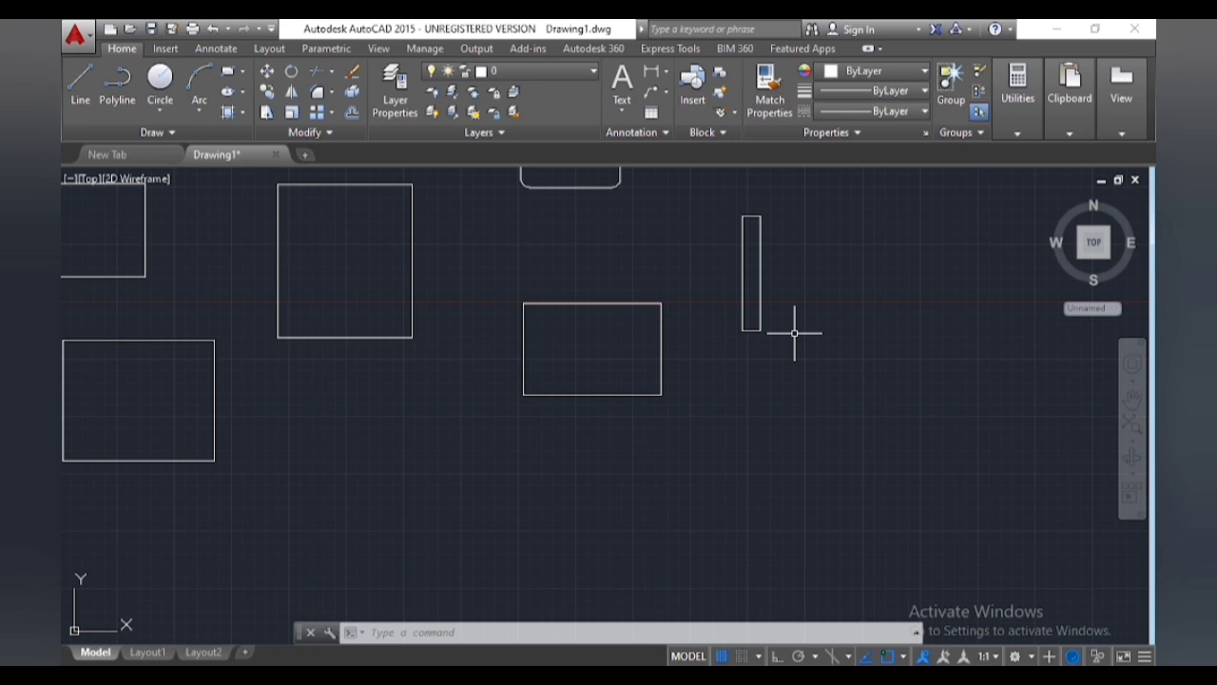
Draw a rectangle rotated 45° with length 20 and width 40 below the narrow rectangle.
type("rec")
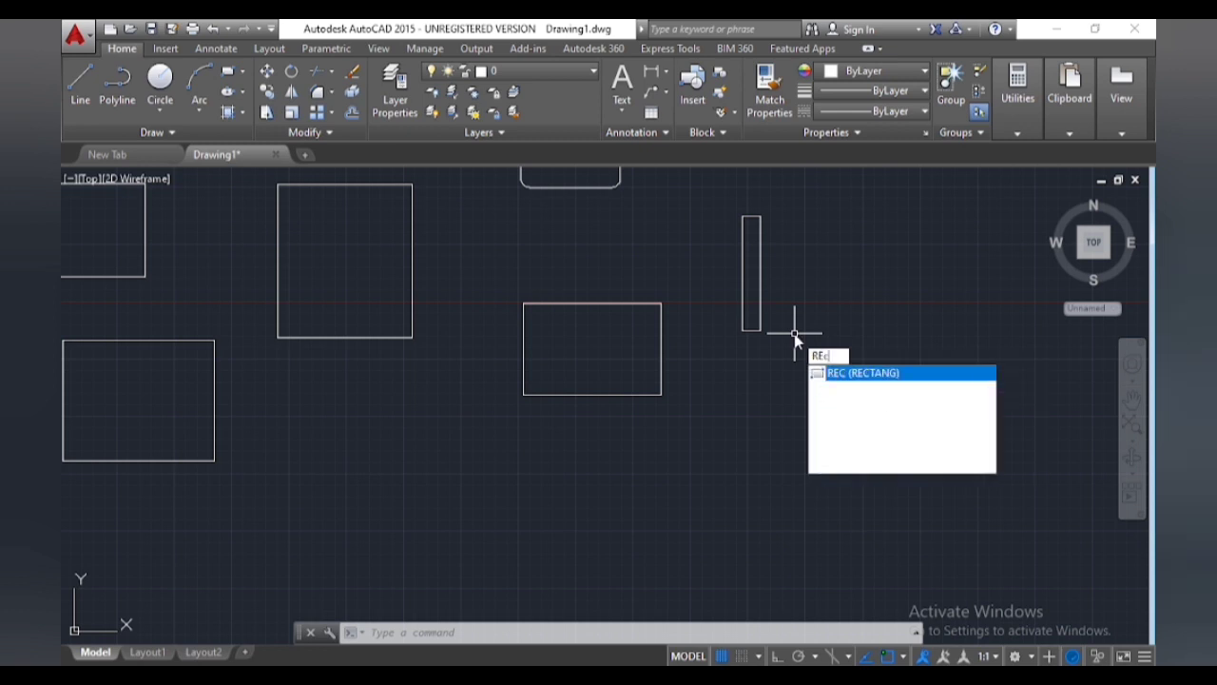
key("Return")
left_click(724, 433)
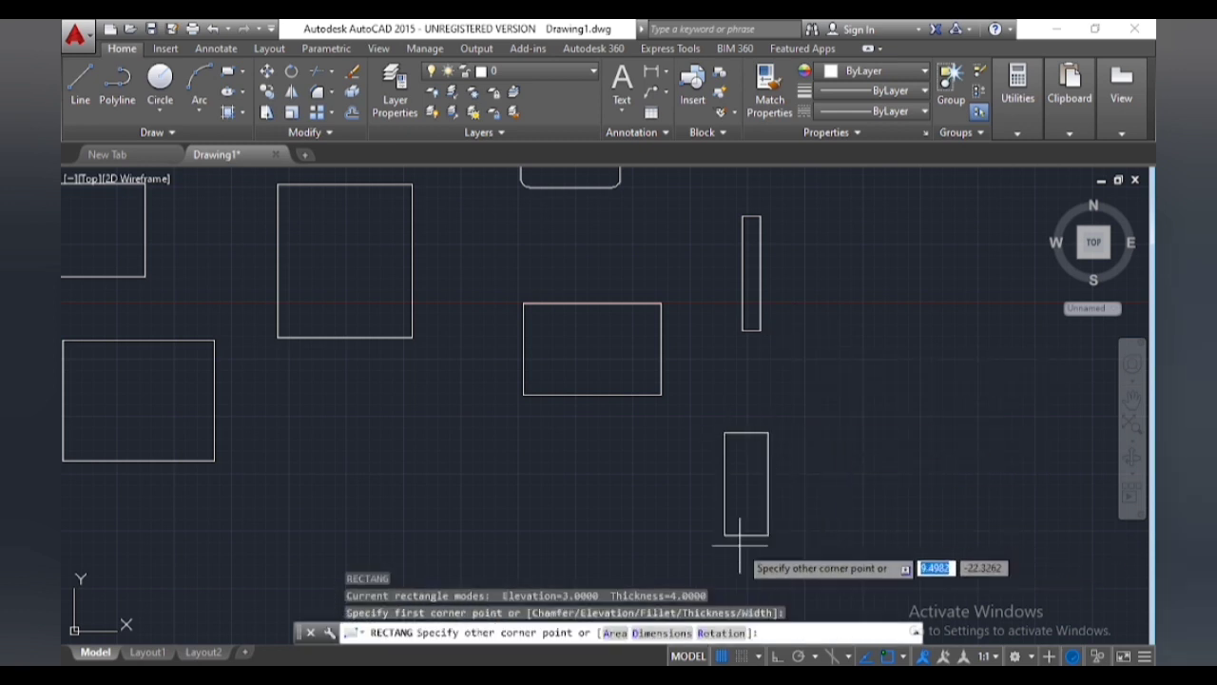
left_click(720, 634)
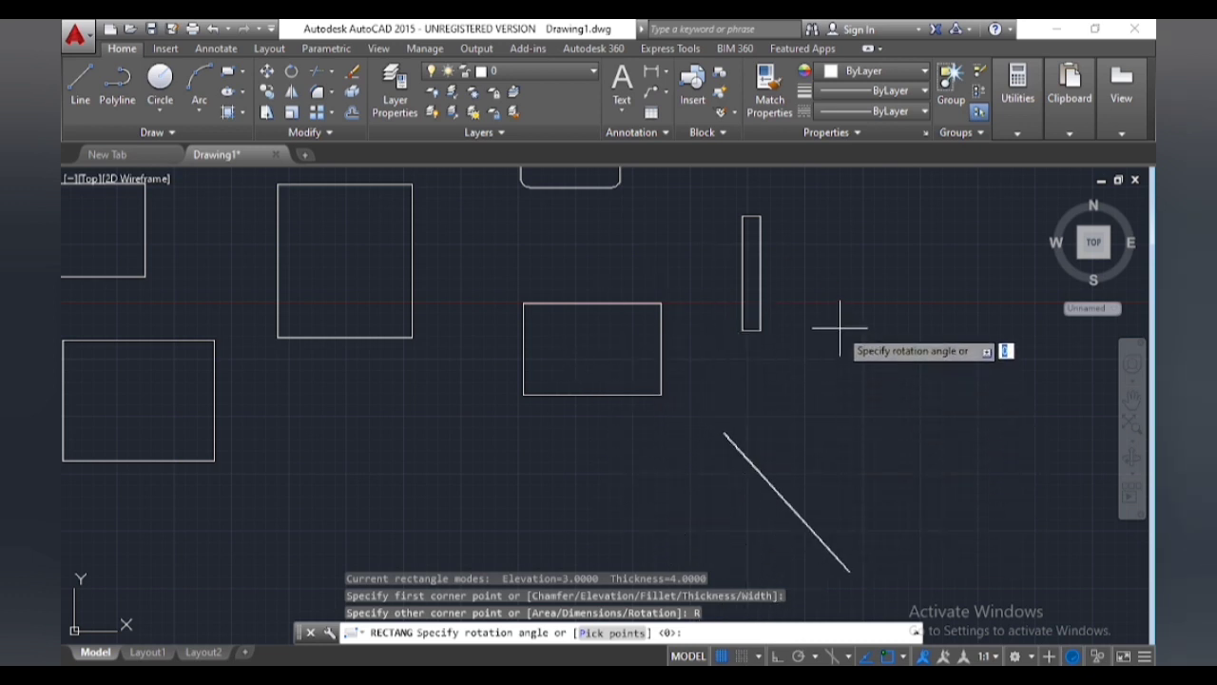
type("45")
key("Return")
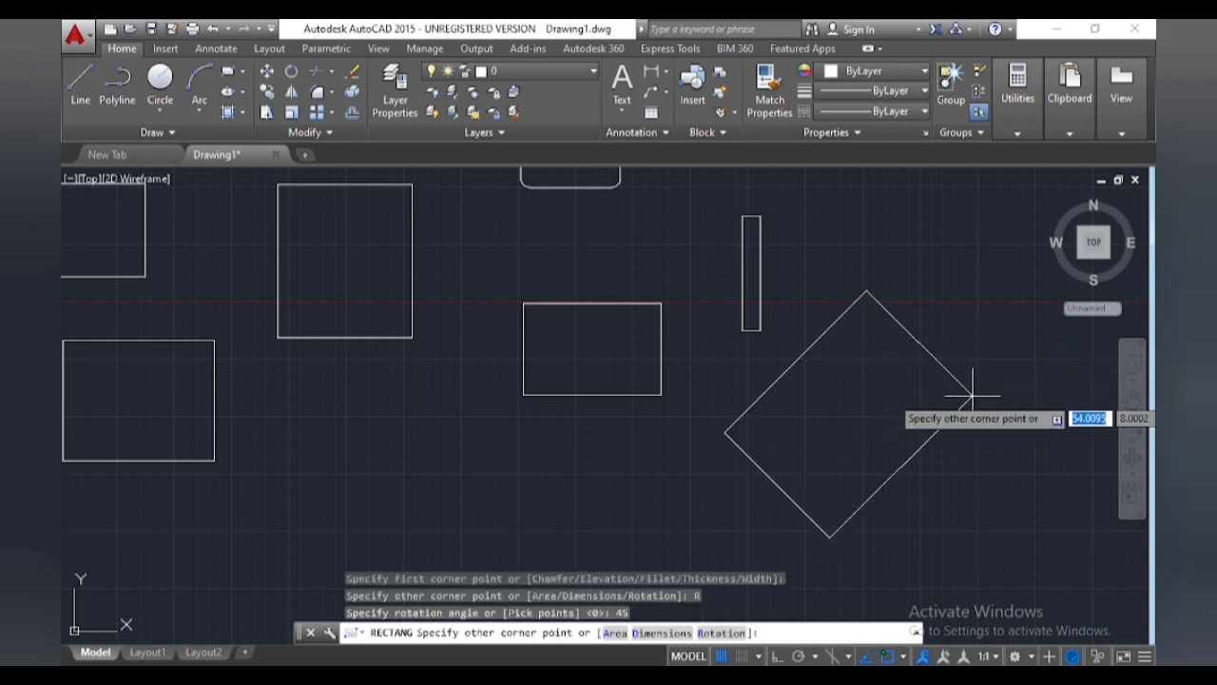
left_click(661, 632)
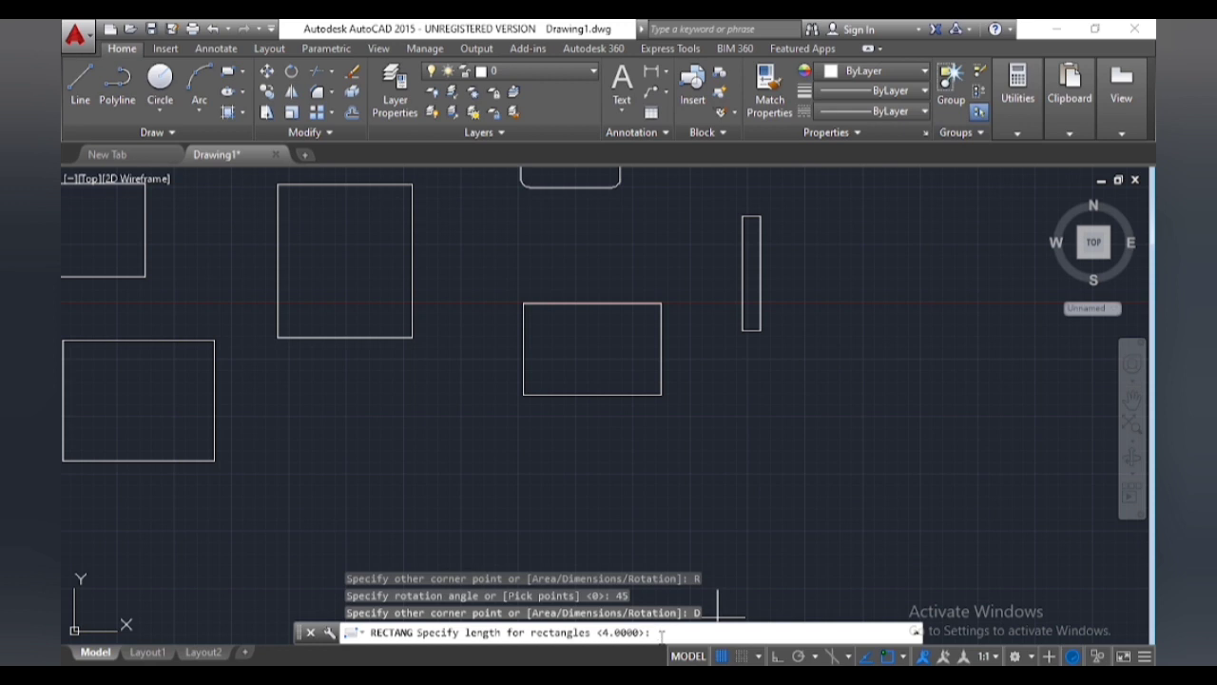
type("20")
key("Return")
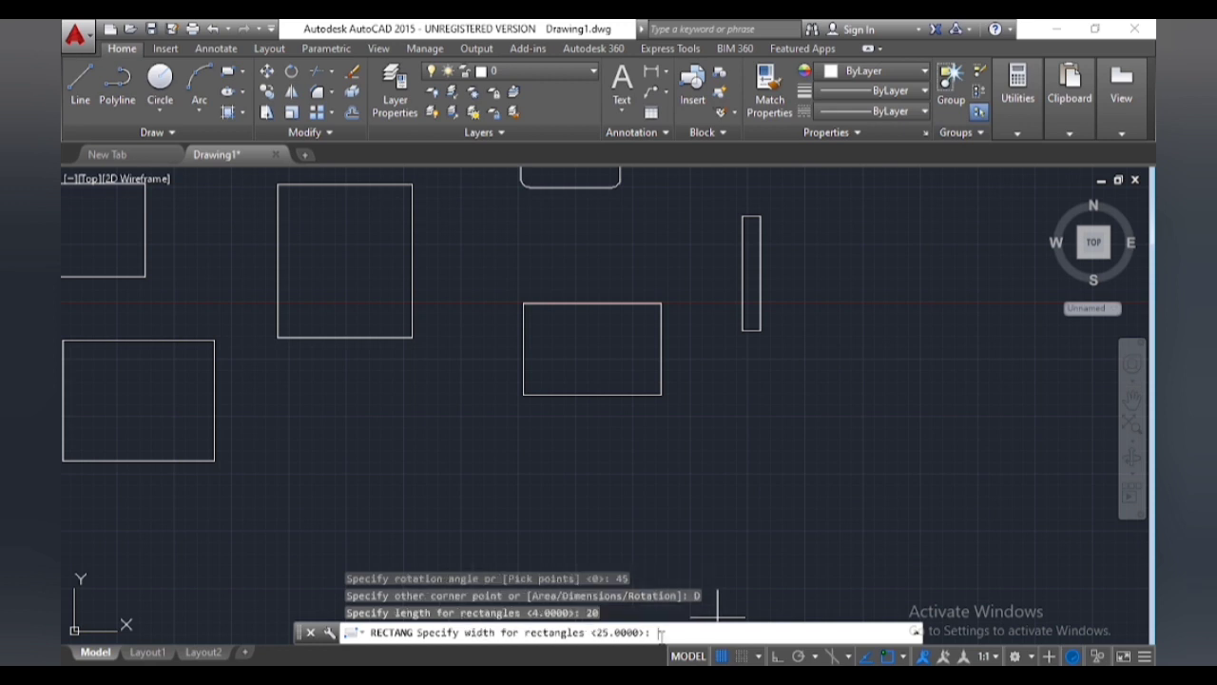
type("20")
key("Return")
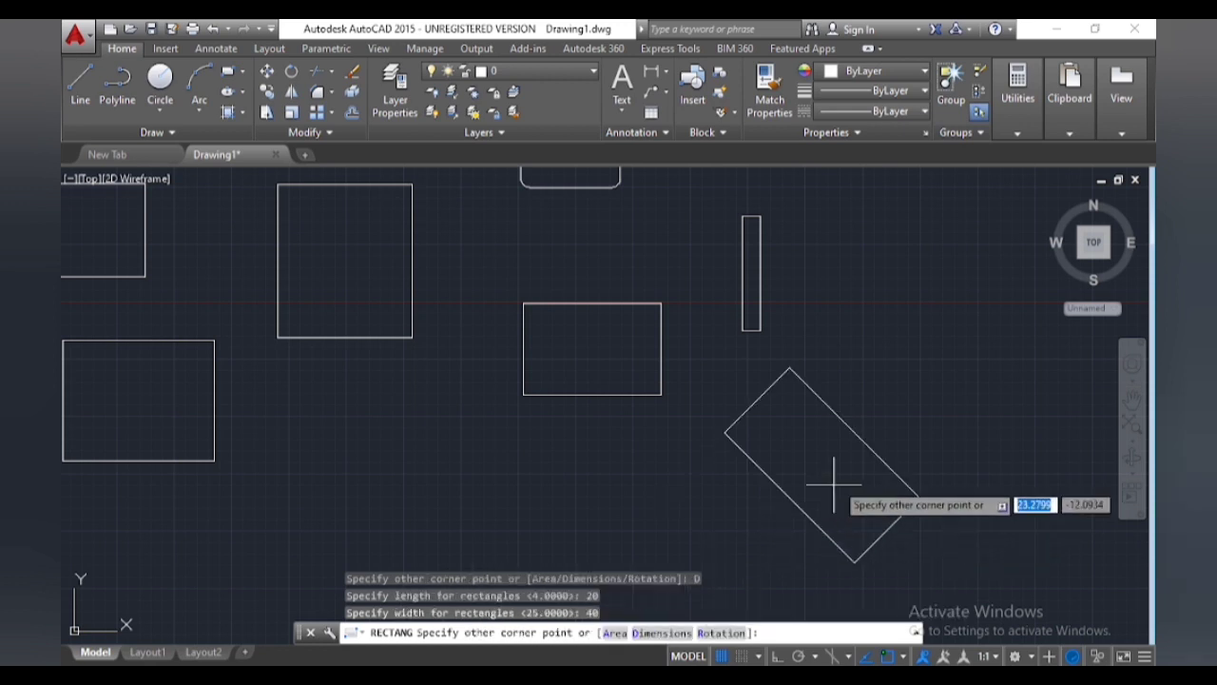
left_click(937, 511)
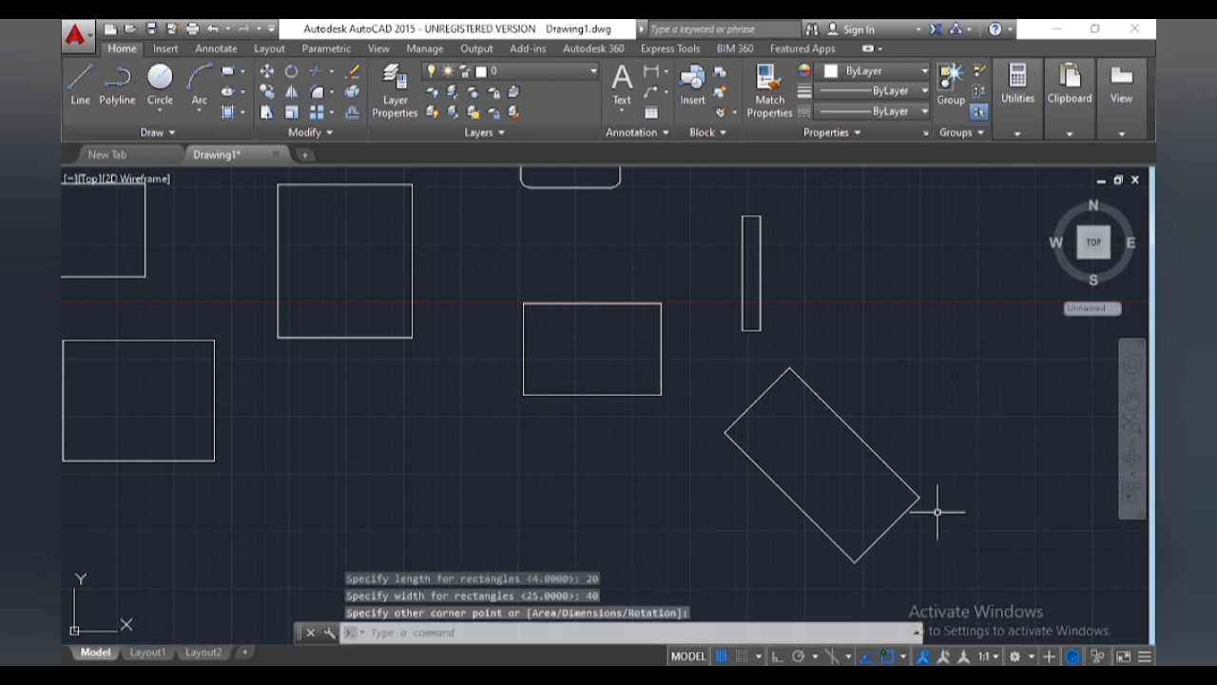